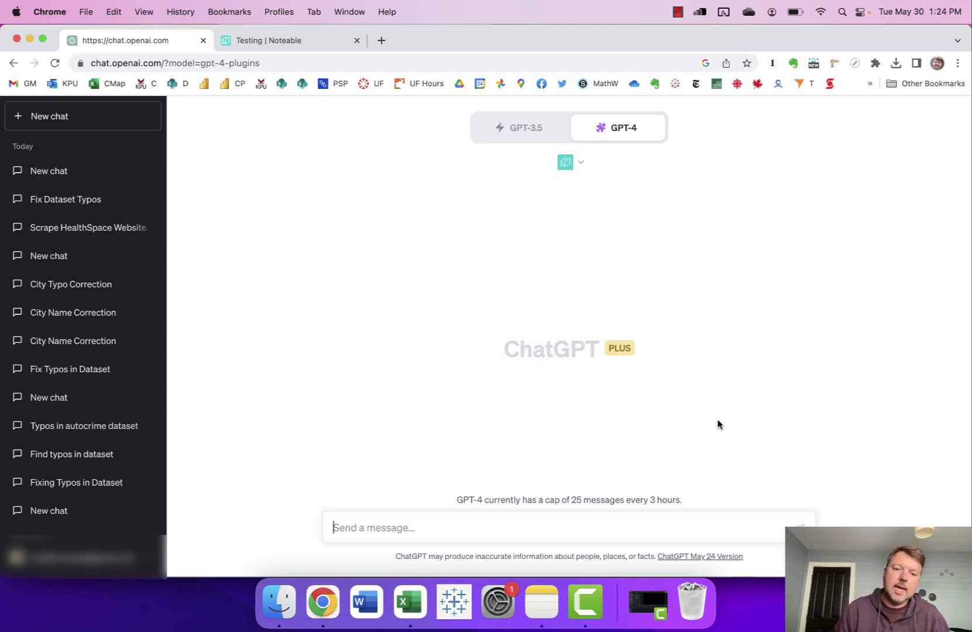
- Bring the autocrime-small workbook forward, zoom to 150%, and select the whole sheet
click(410, 602)
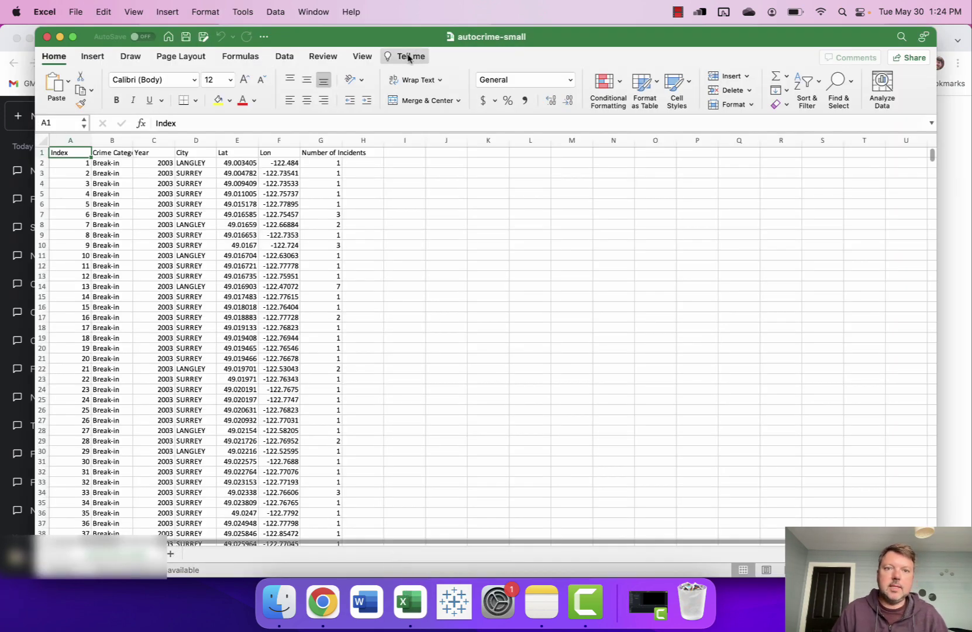
click(361, 56)
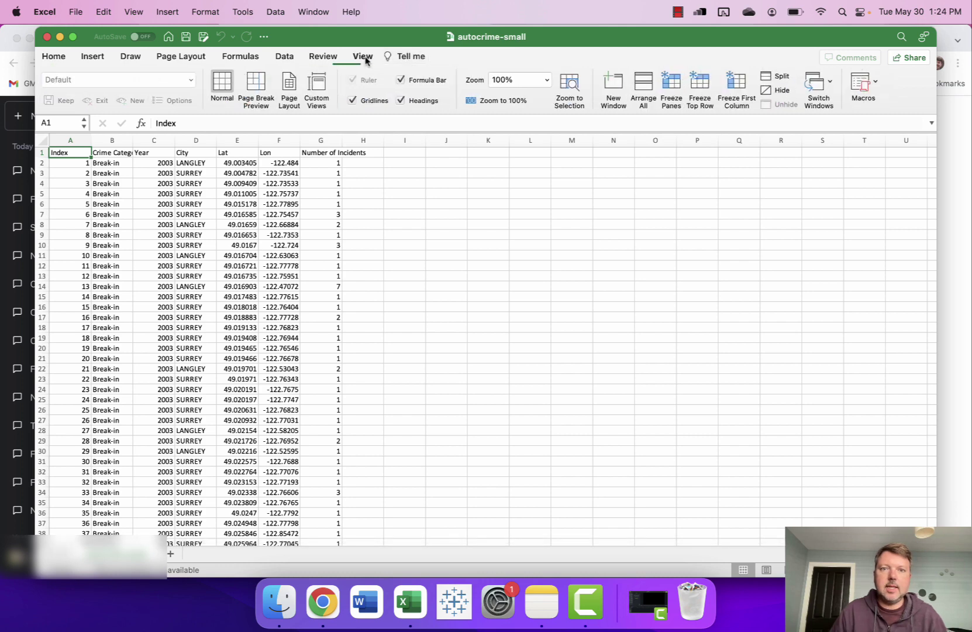
click(547, 80)
click(537, 111)
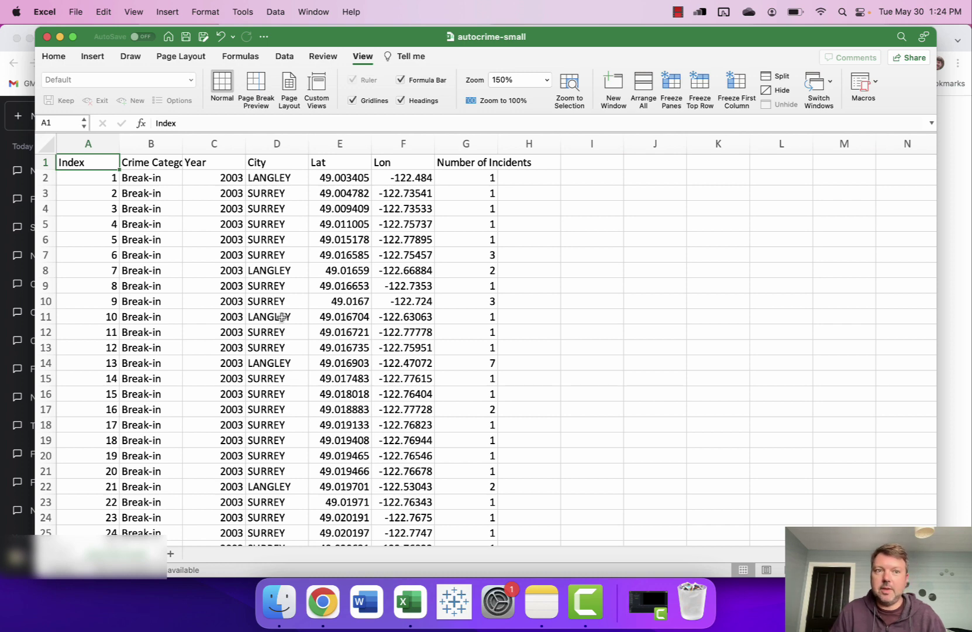
click(50, 140)
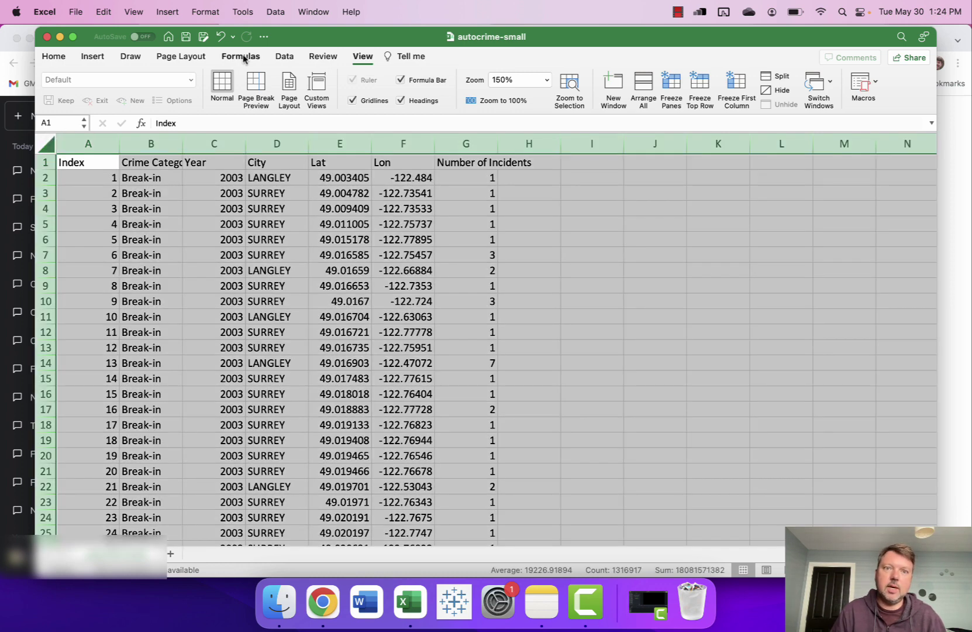
click(282, 57)
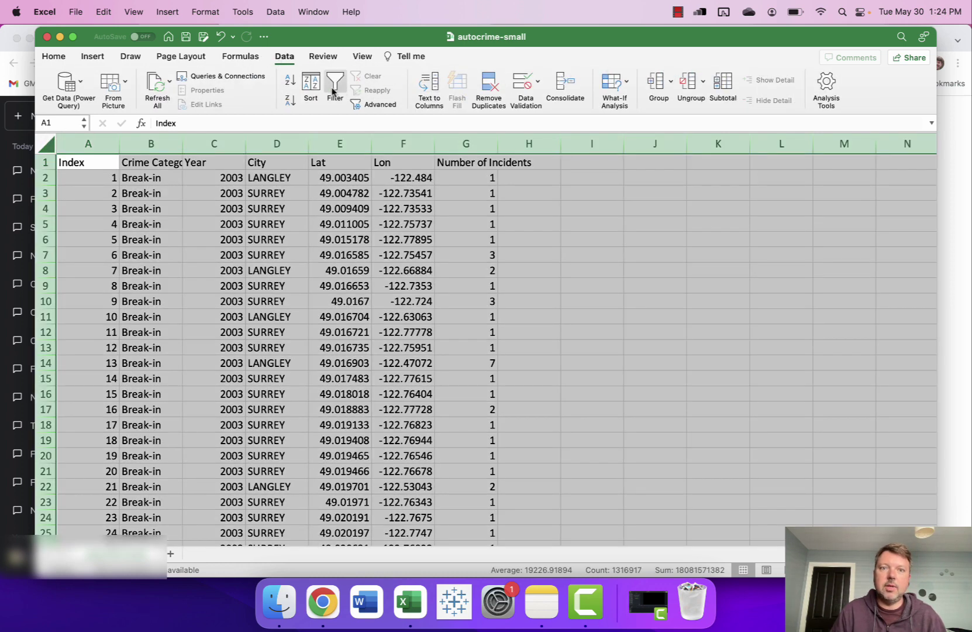
click(334, 88)
click(302, 163)
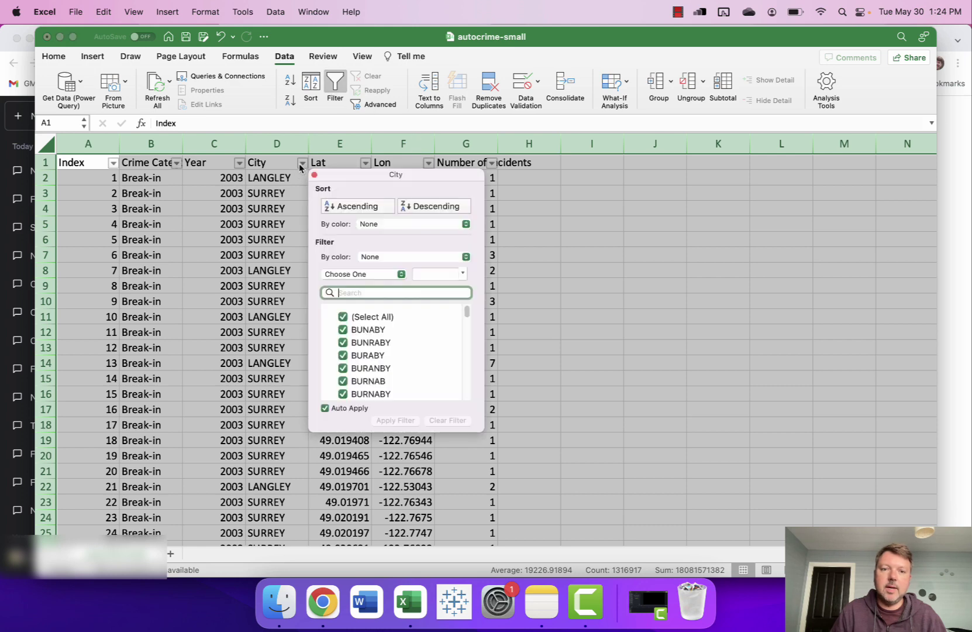
drag(485, 430, 613, 481)
drag(600, 316, 603, 419)
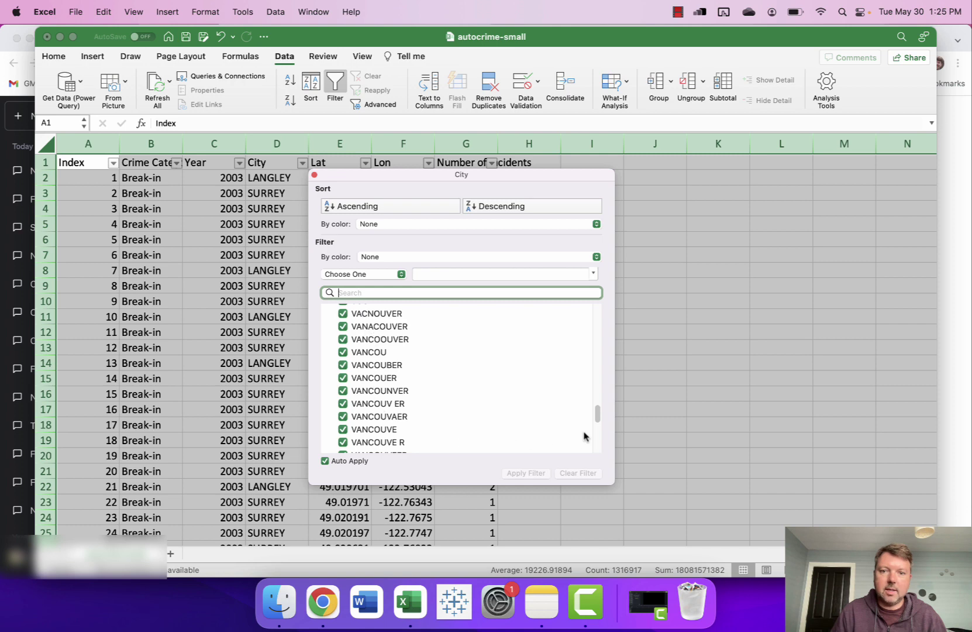
mouse_move(599, 419)
mouse_down()
mouse_move(597, 451)
mouse_move(592, 404)
mouse_up()
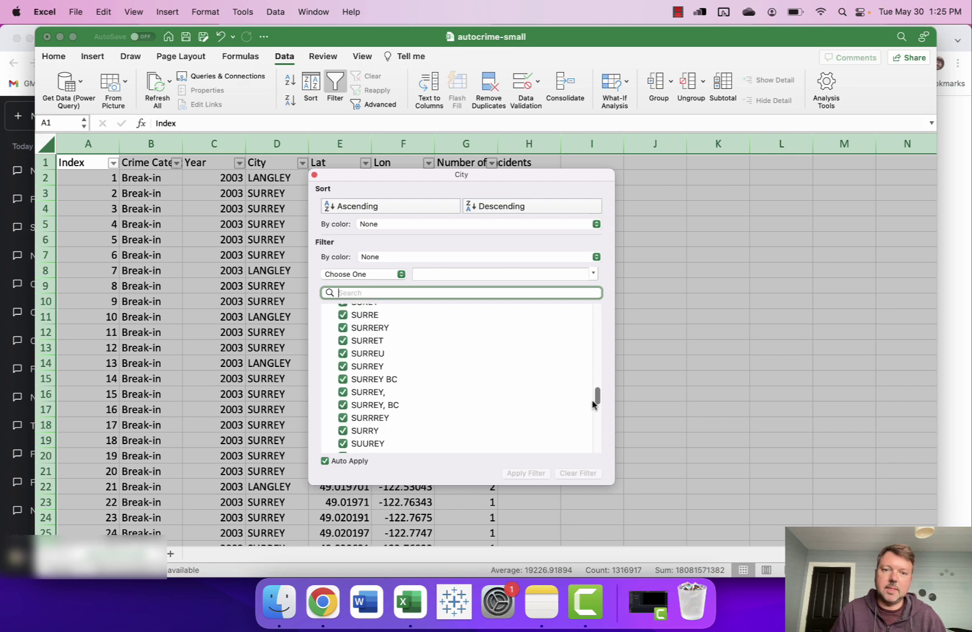
click(314, 175)
- Turn filtering off and create a pivot table from columns A–G on a new sheet
click(336, 85)
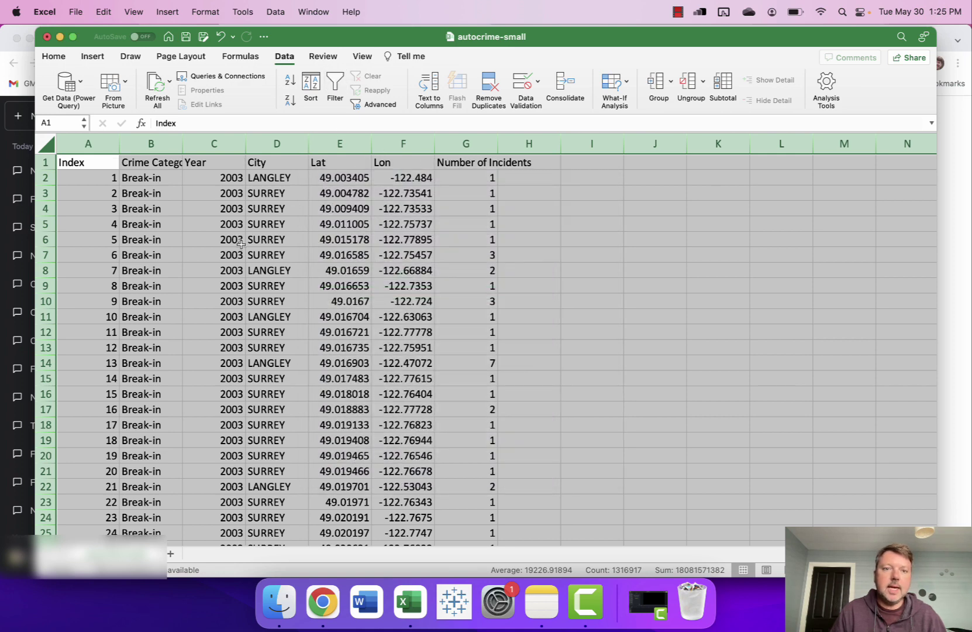
click(214, 224)
click(50, 140)
click(93, 56)
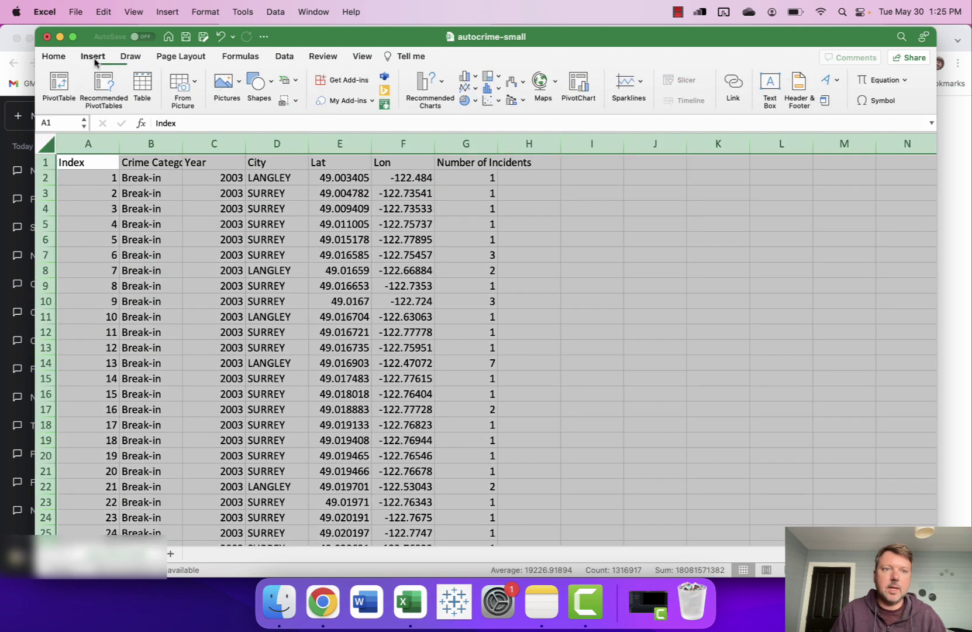
click(58, 85)
click(607, 318)
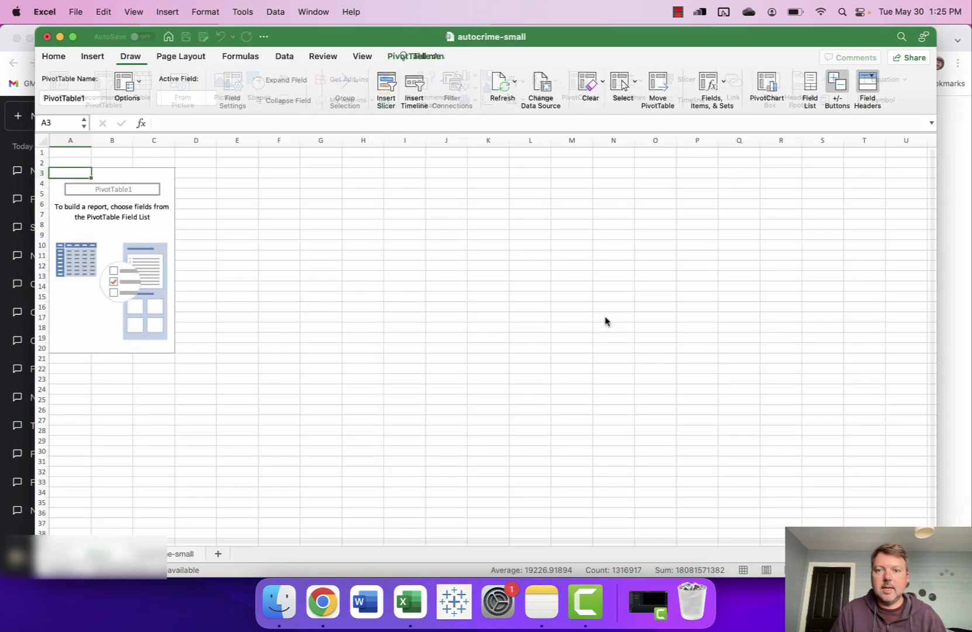
- Count records per City in the pivot table and sort cities by count, highest first
scroll(768, 240, down, 2)
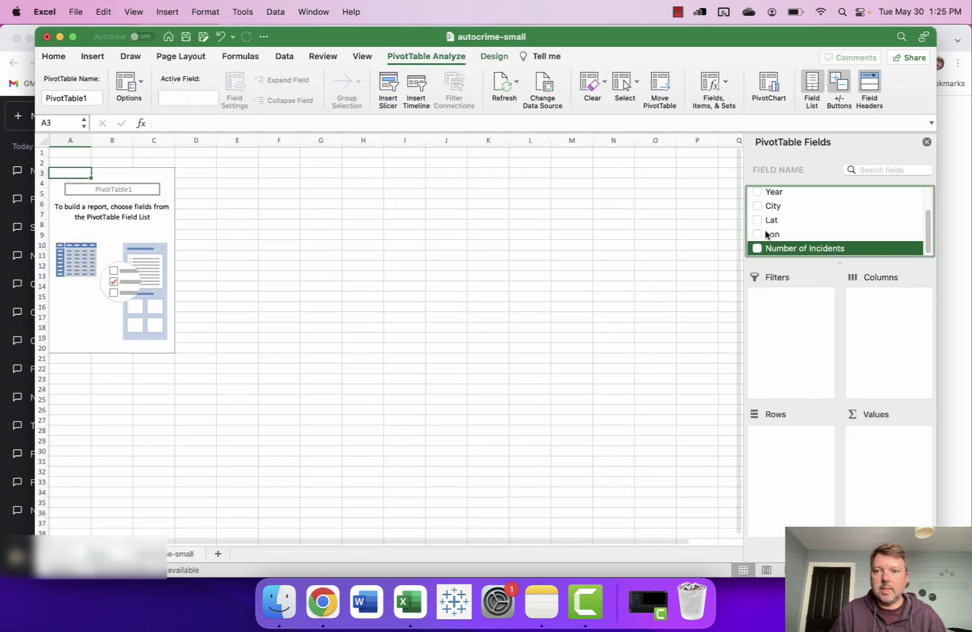
drag(778, 207, 801, 443)
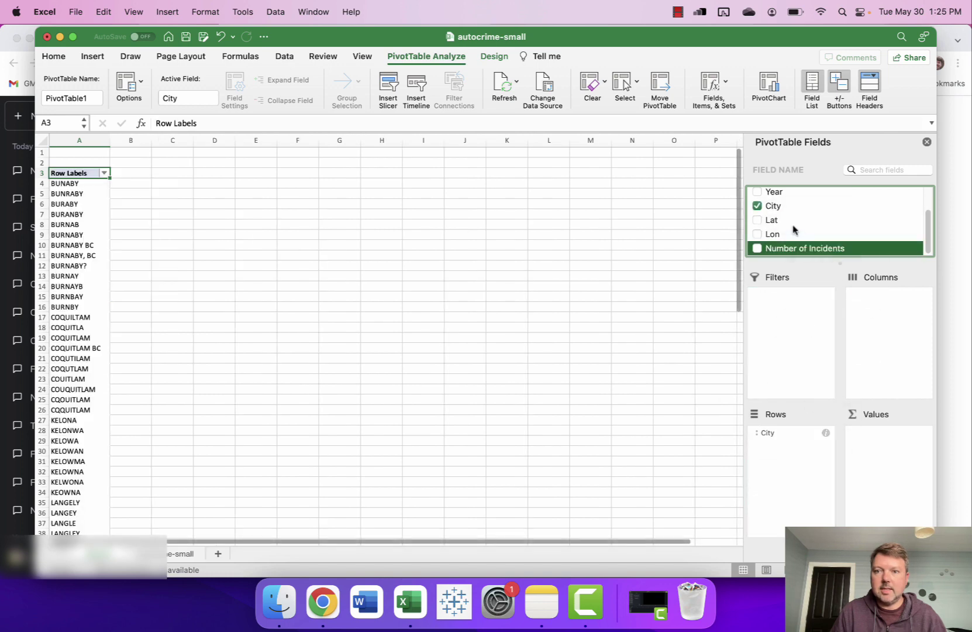
drag(773, 205, 886, 449)
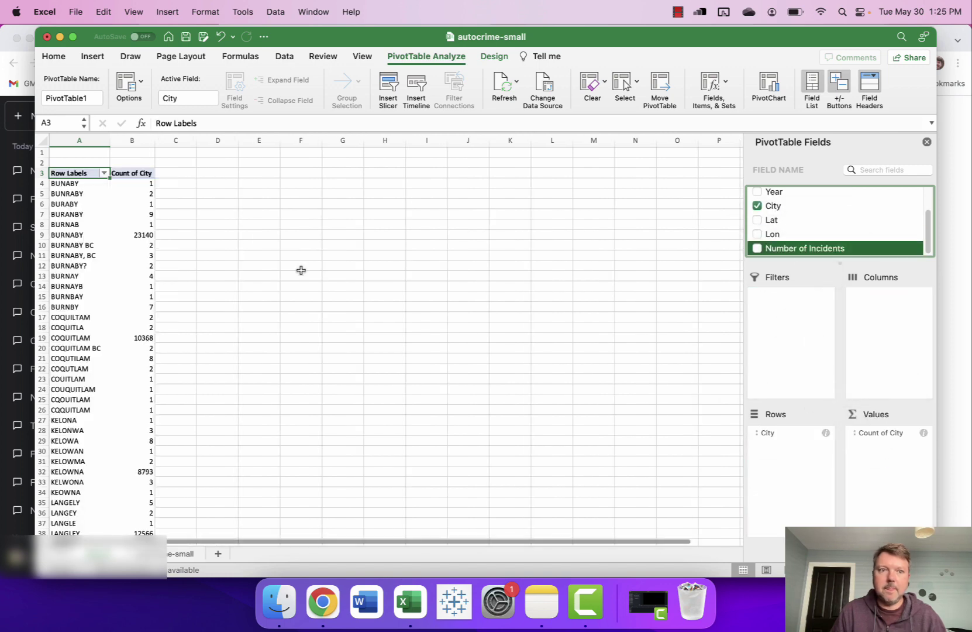
click(151, 183)
click(284, 56)
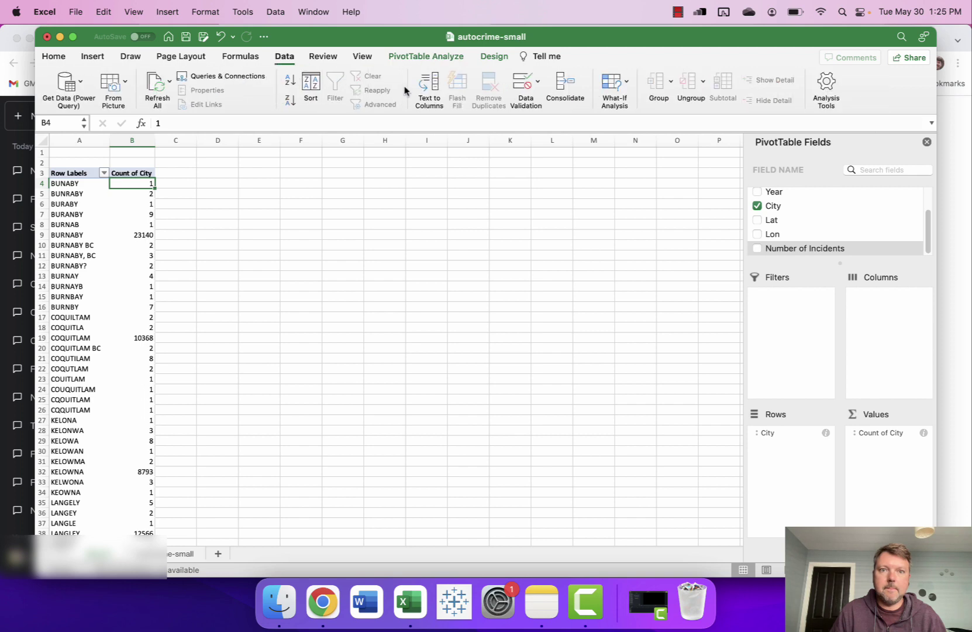
click(290, 100)
- Zoom the pivot sheet to 200% and review the correct and misspelled city names
click(363, 57)
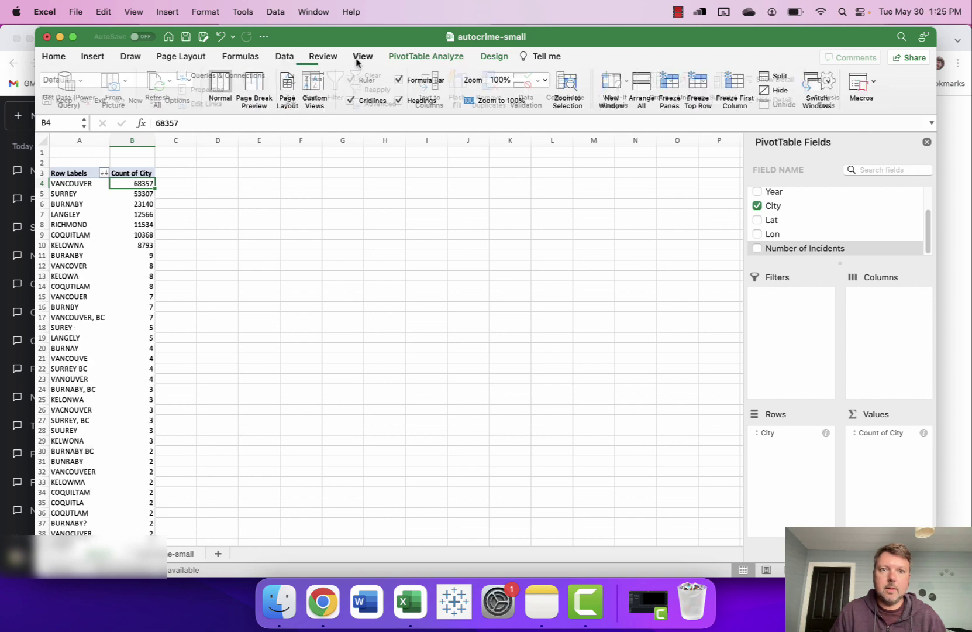
click(547, 82)
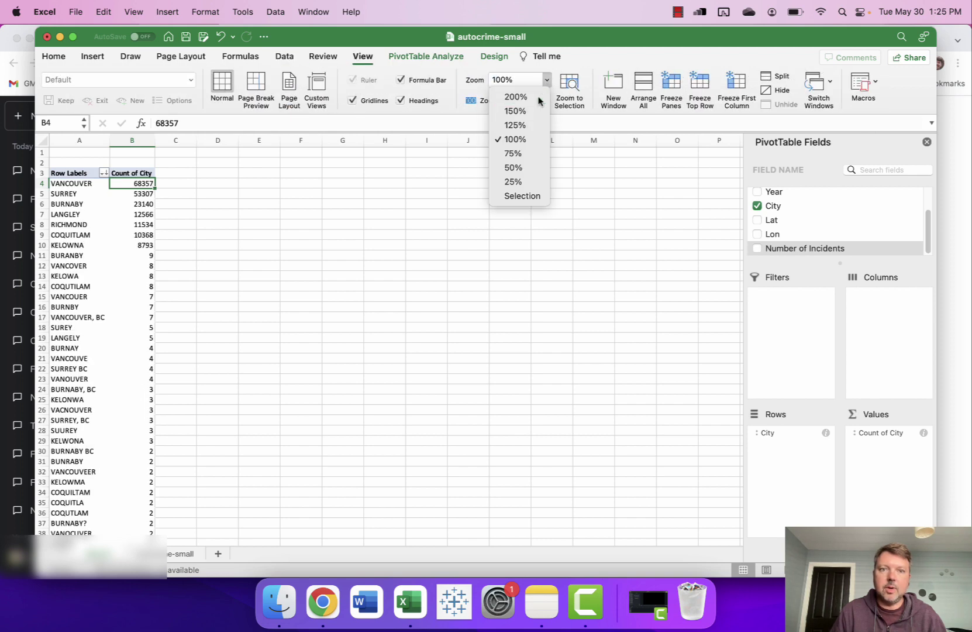
click(538, 99)
drag(127, 243, 130, 359)
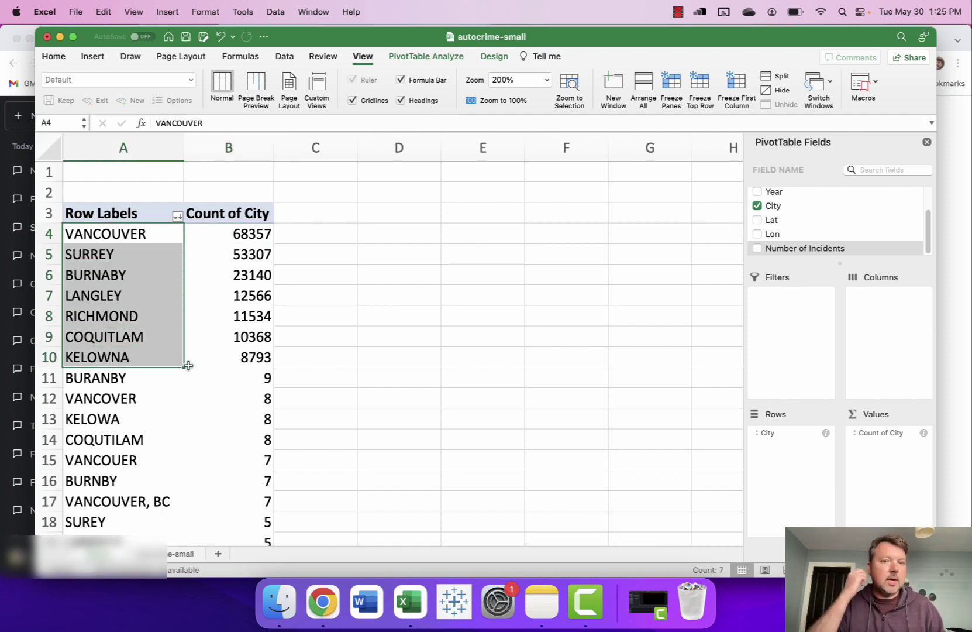
scroll(208, 405, down, 12)
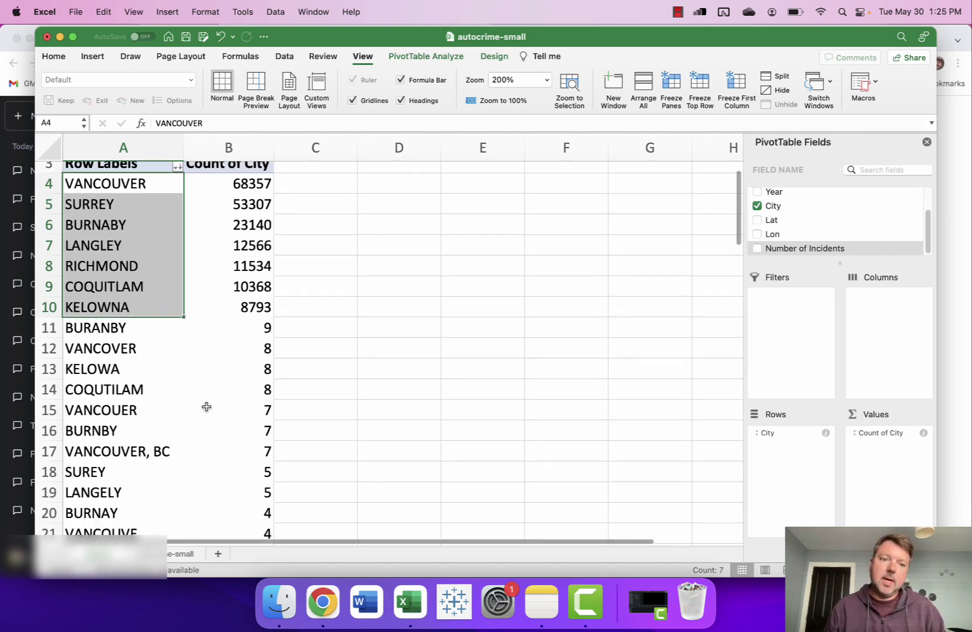
scroll(210, 405, down, 20)
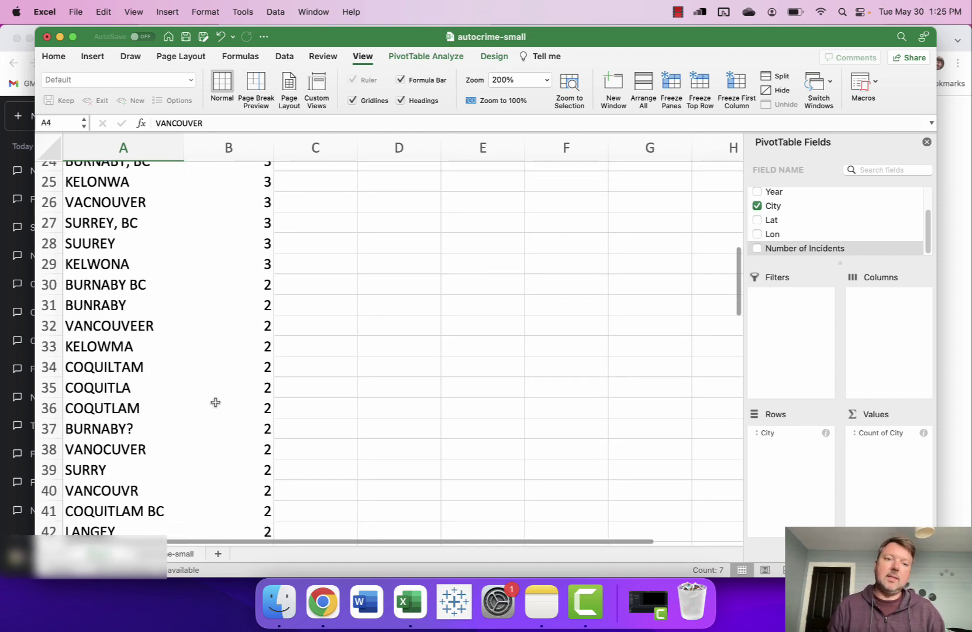
scroll(215, 397, down, 20)
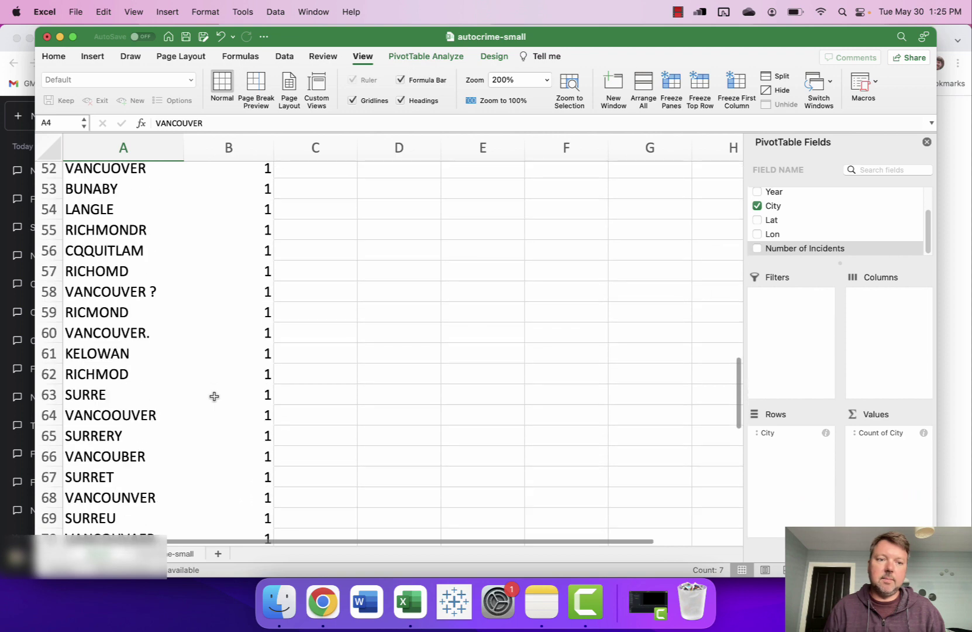
scroll(214, 397, down, 6)
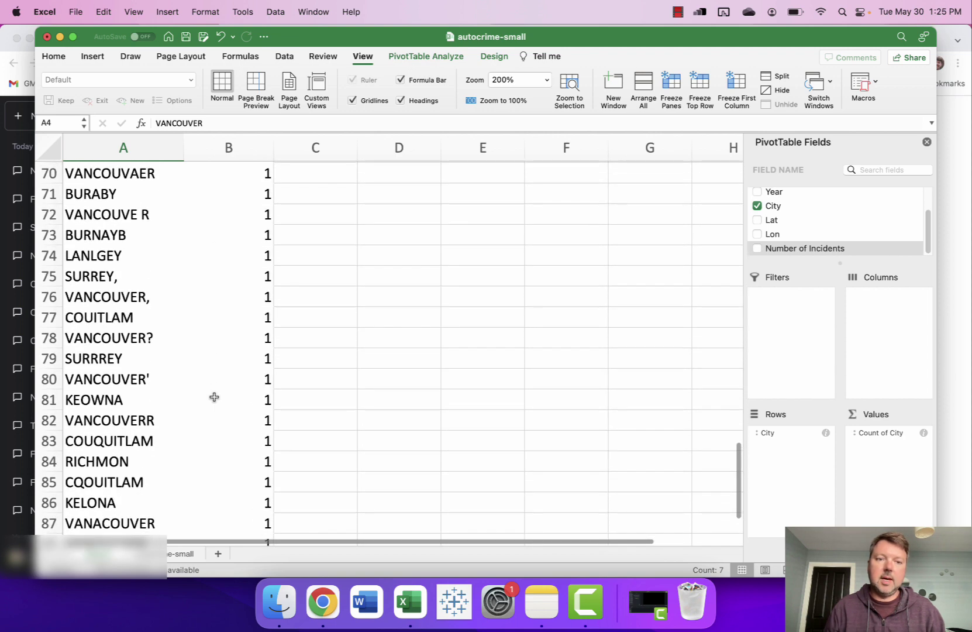
drag(738, 479, 745, 191)
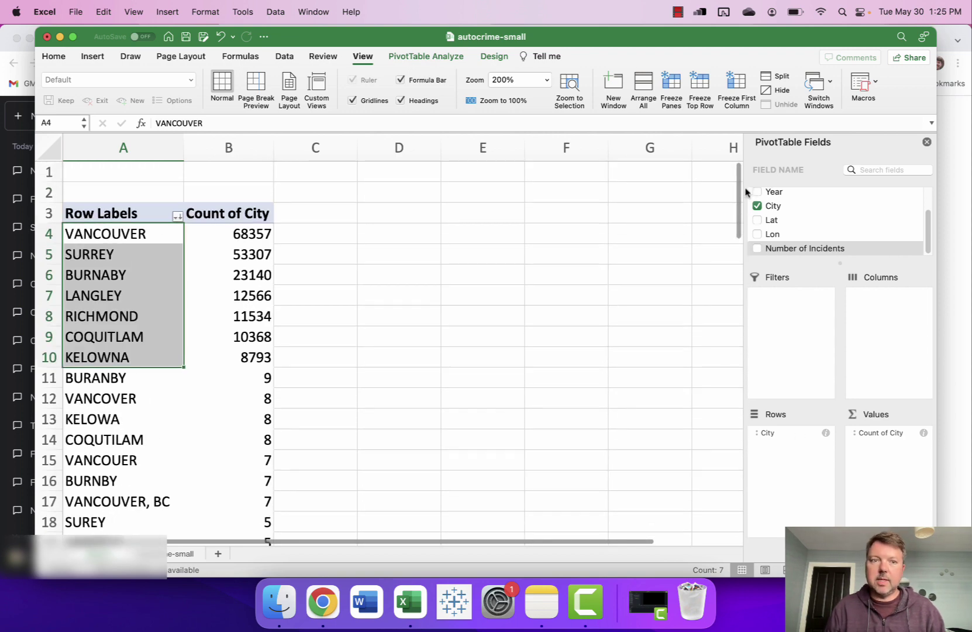
- Quit the autocrime-small workbook without saving and switch to the Testing | Noteable tab
click(46, 36)
click(528, 353)
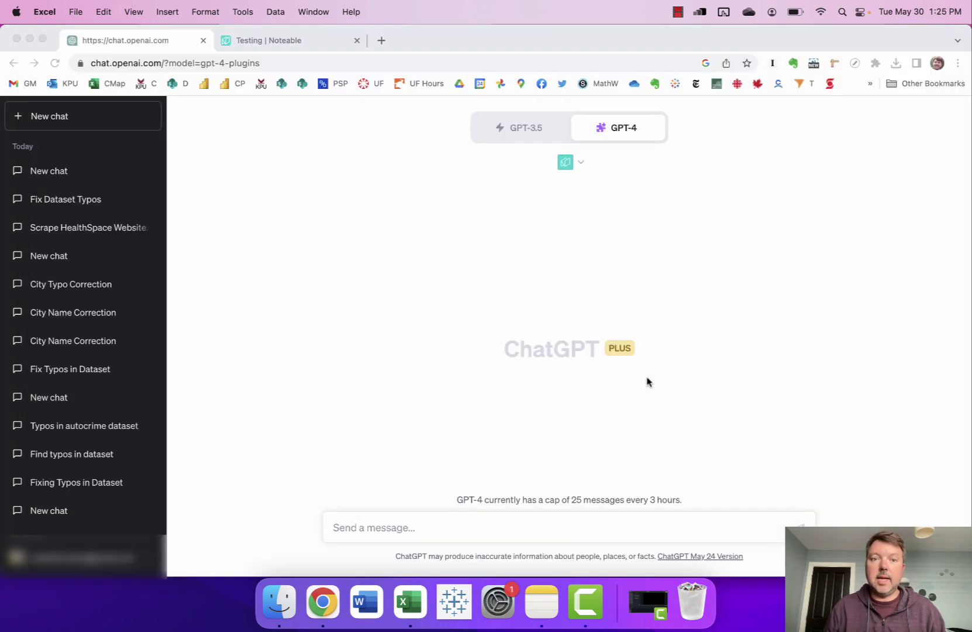
click(304, 42)
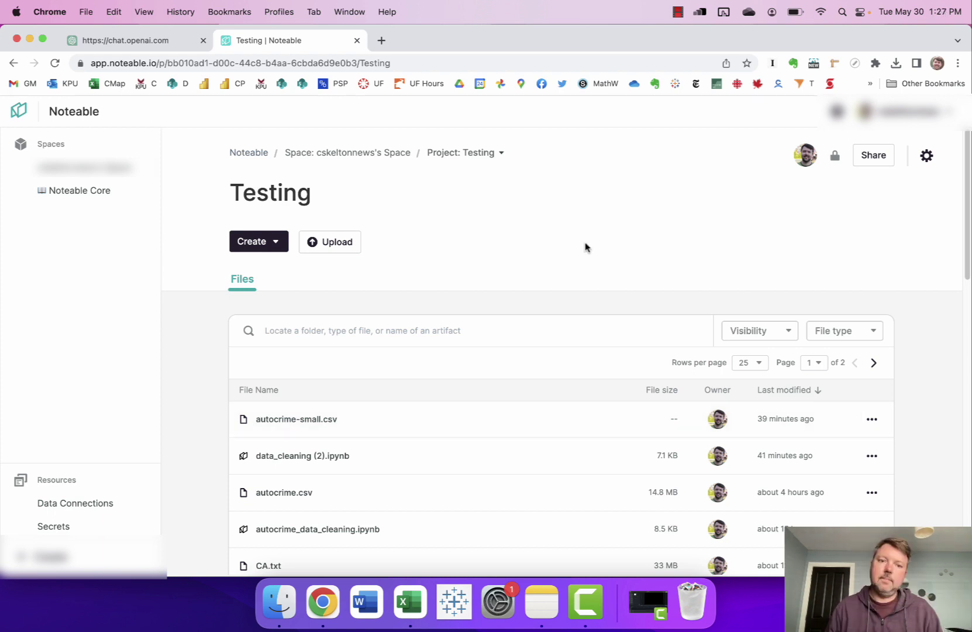
- In ChatGPT, type a message about the many City-field typos in Noteable's autocrime-small.csv
click(128, 39)
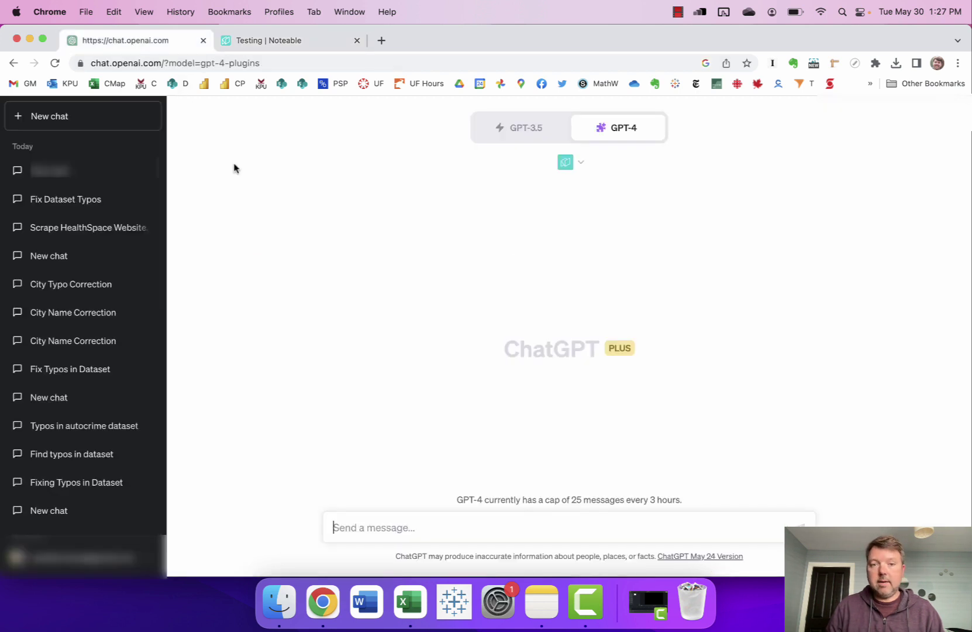
click(397, 519)
text(I have a dataset)
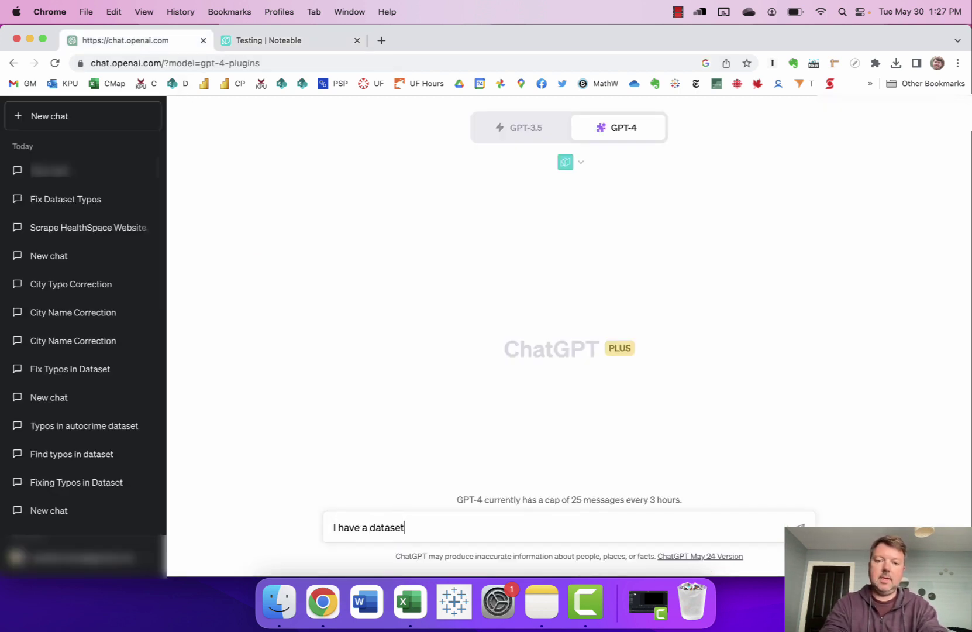
text( in Noteabl)
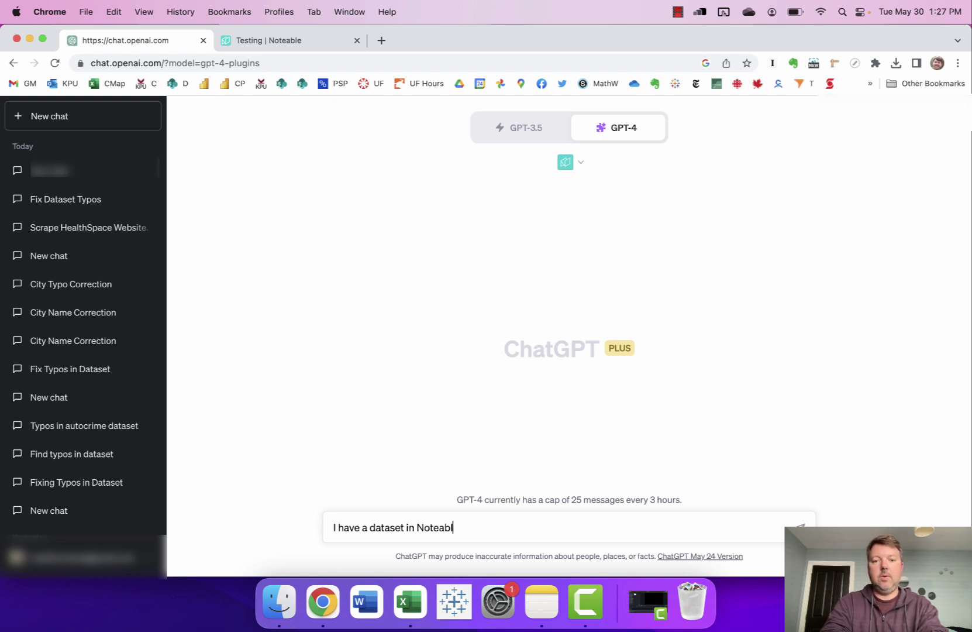
text(e called auto)
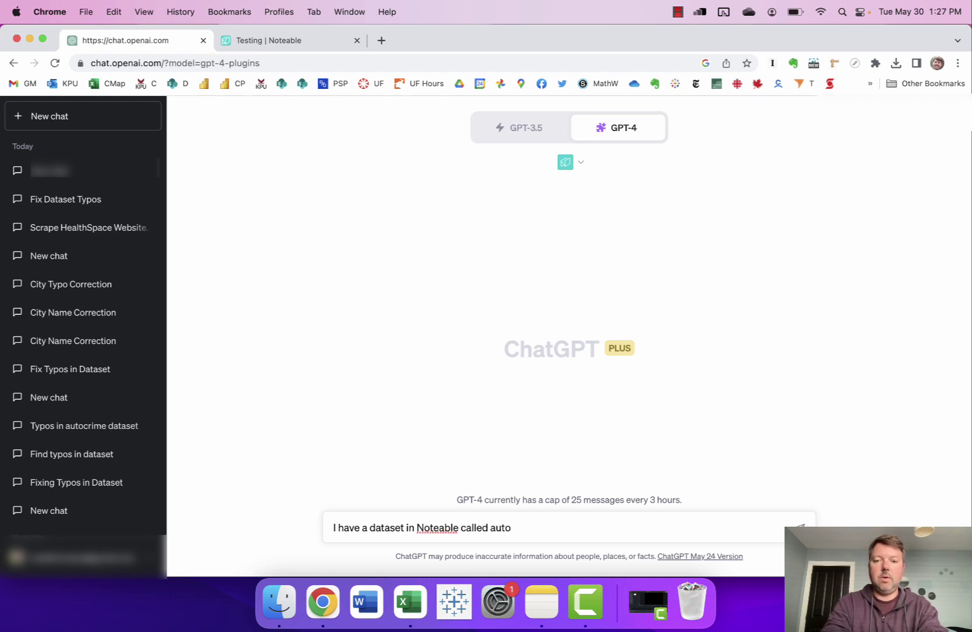
text(crime-small.csv )
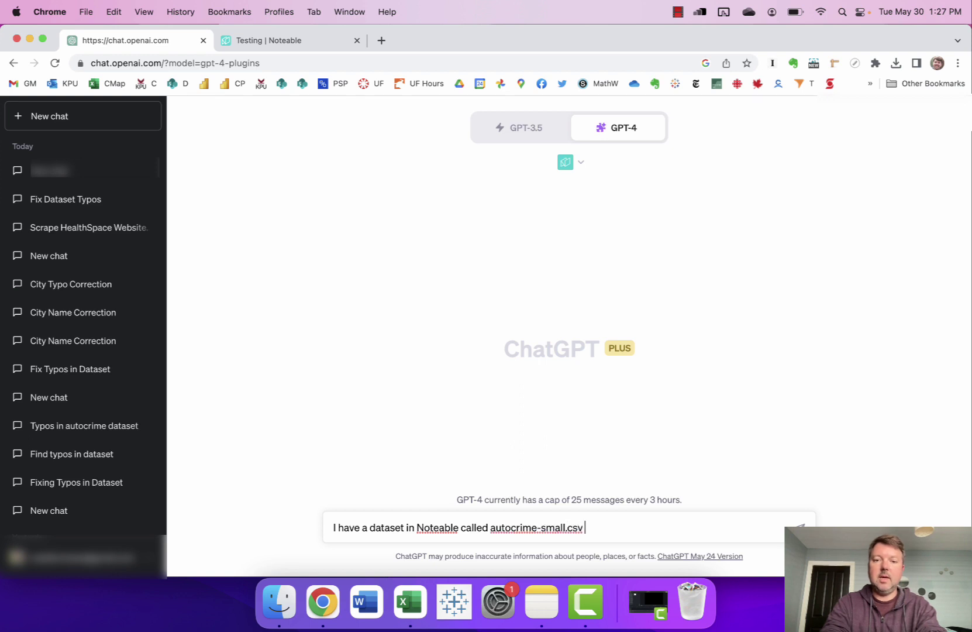
text(with a lot of typos in the )
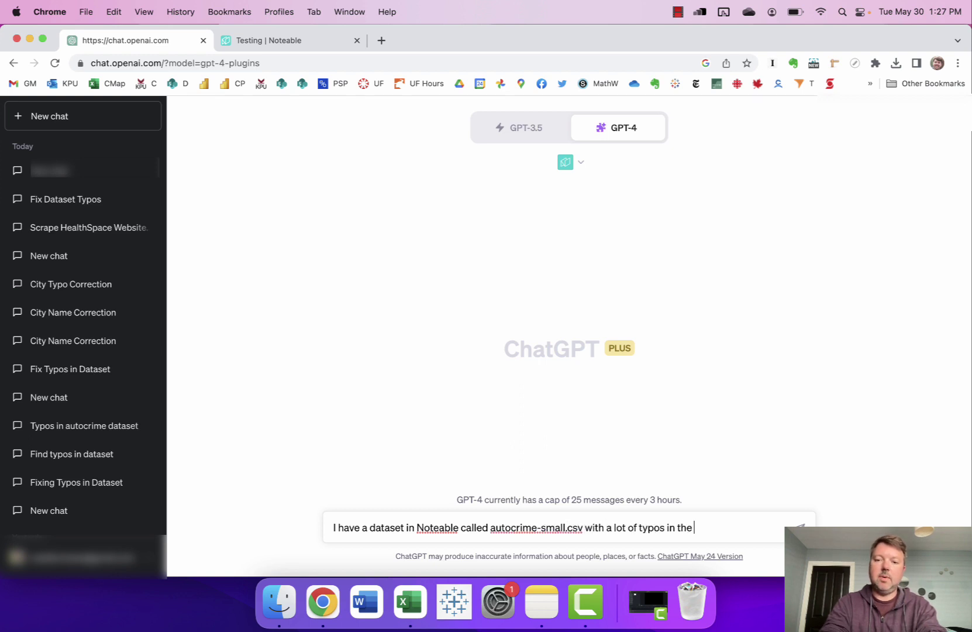
text(City field. Can you )
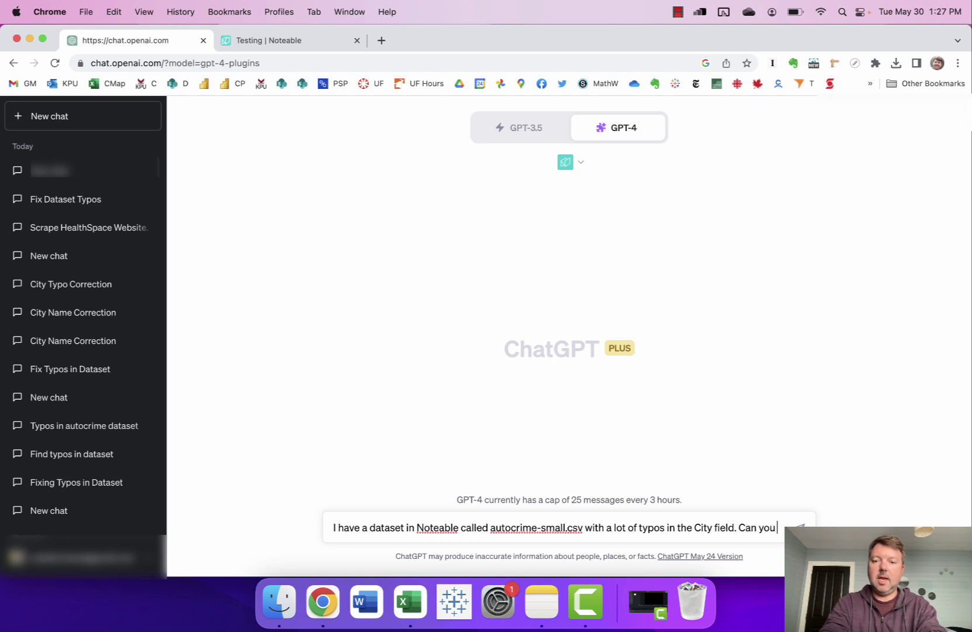
text(help me fix them?)
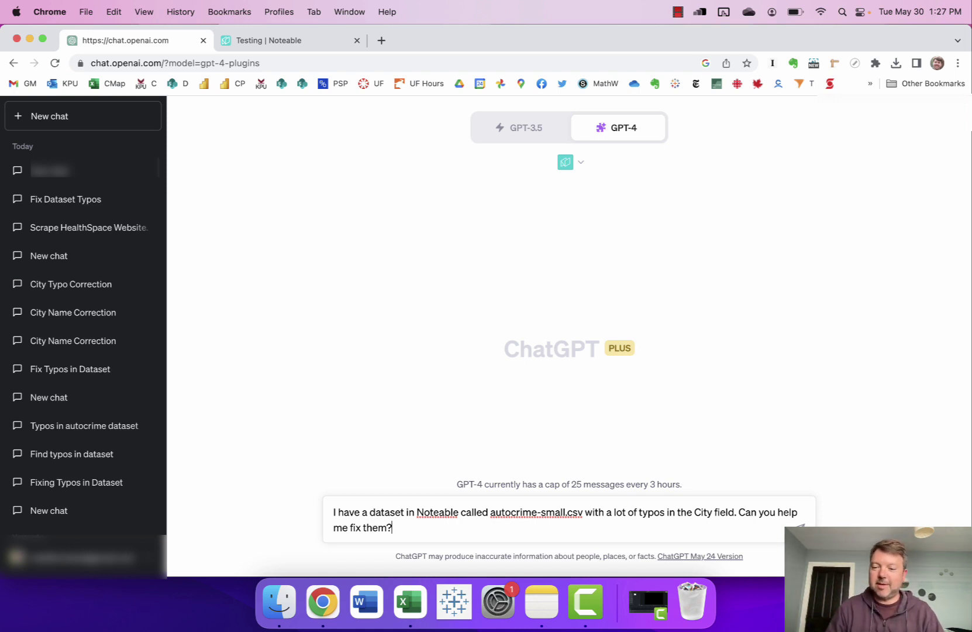
- Send the City typo request, read ChatGPT's cleaning plan, and close the old Noteable notebook tab
key(Return)
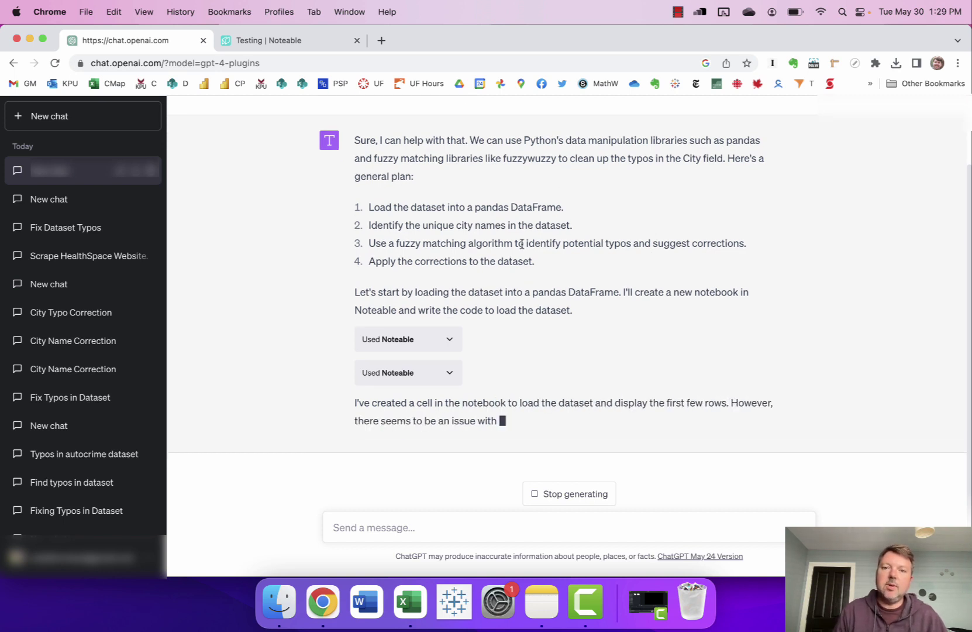
scroll(579, 274, up, 1)
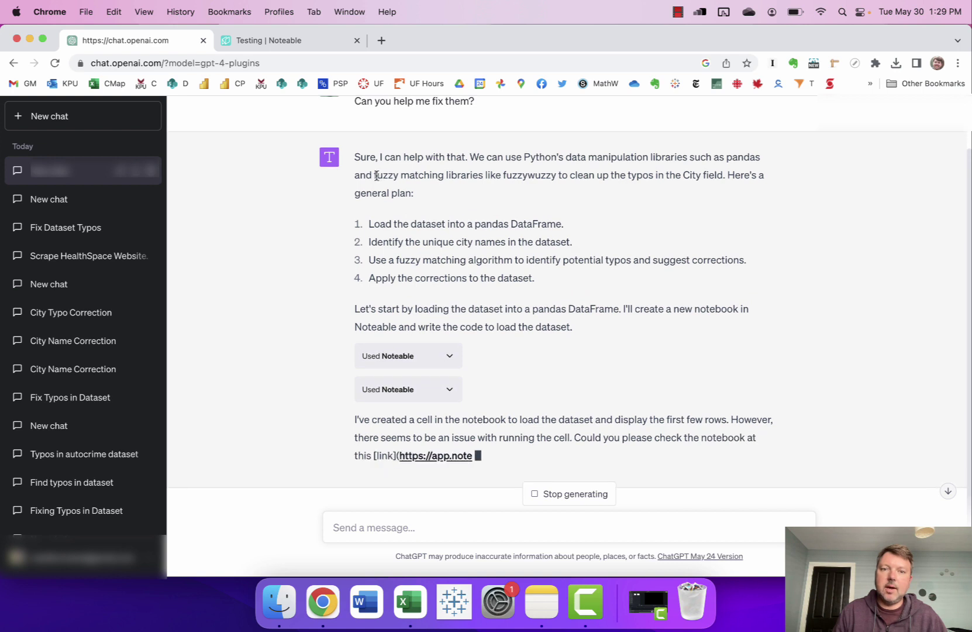
drag(375, 175, 556, 175)
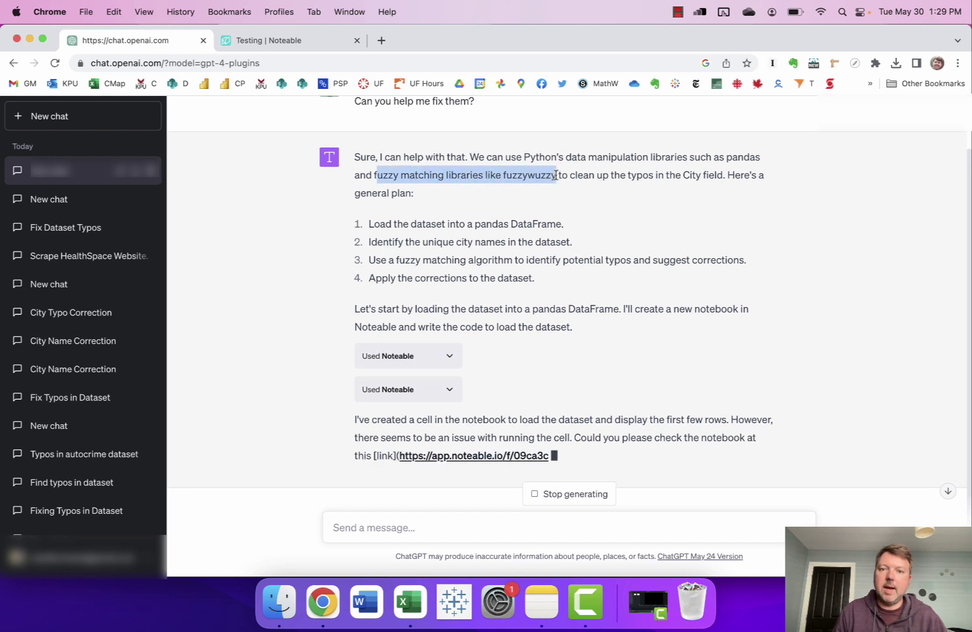
click(587, 225)
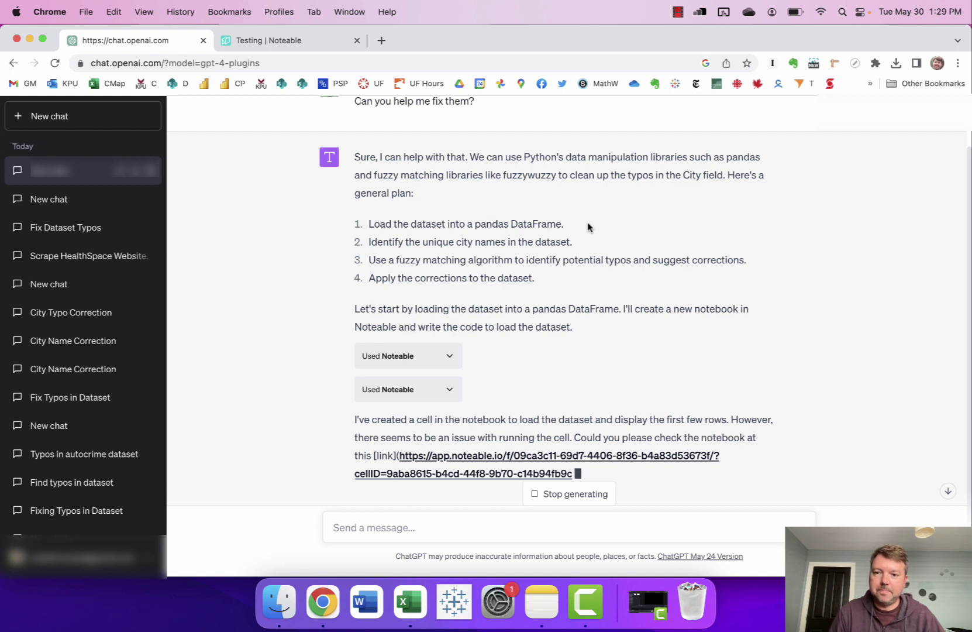
scroll(565, 355, down, 3)
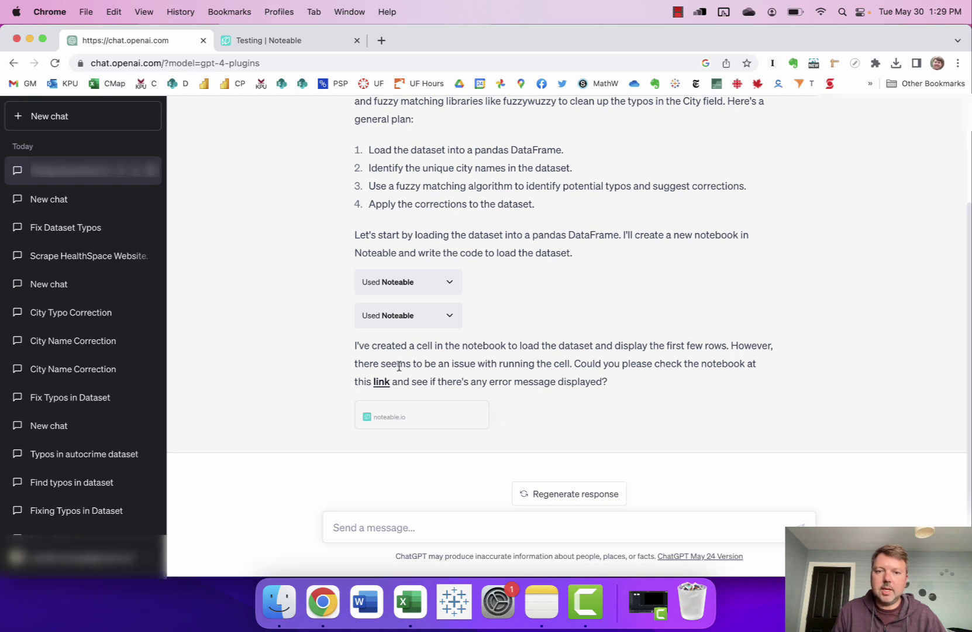
click(357, 40)
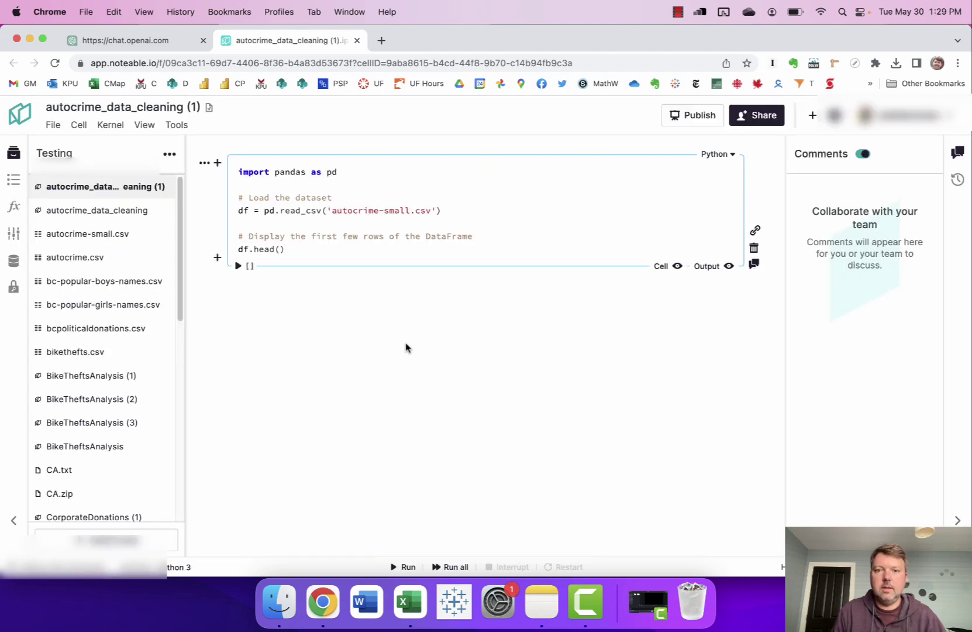
- Reply to ChatGPT with 'Nope, I don't see any error messages.'
click(170, 40)
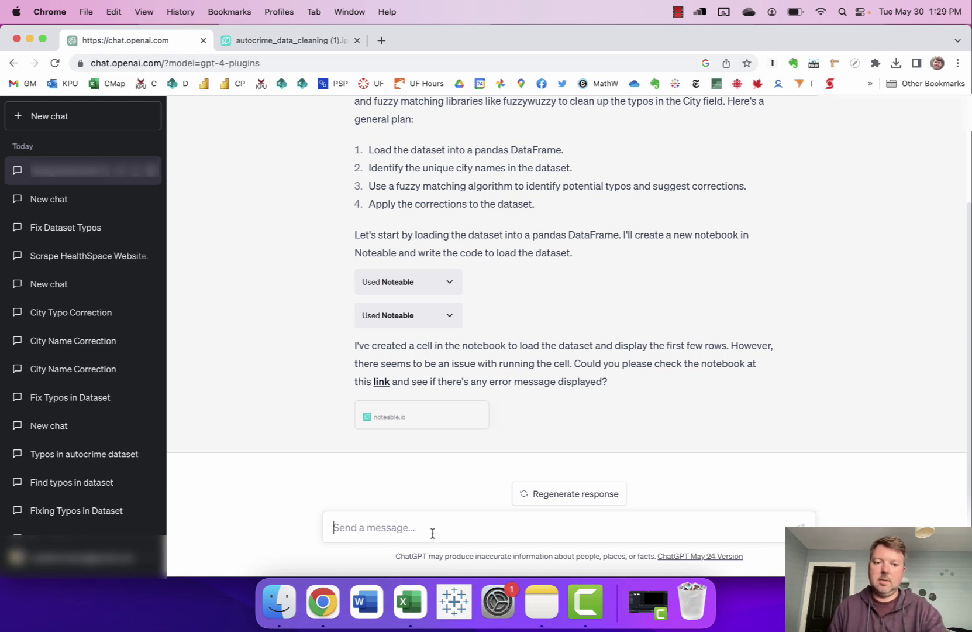
text(ope,)
key(BackSpace)
key(BackSpace)
text(Nope, I don't see any error messages.)
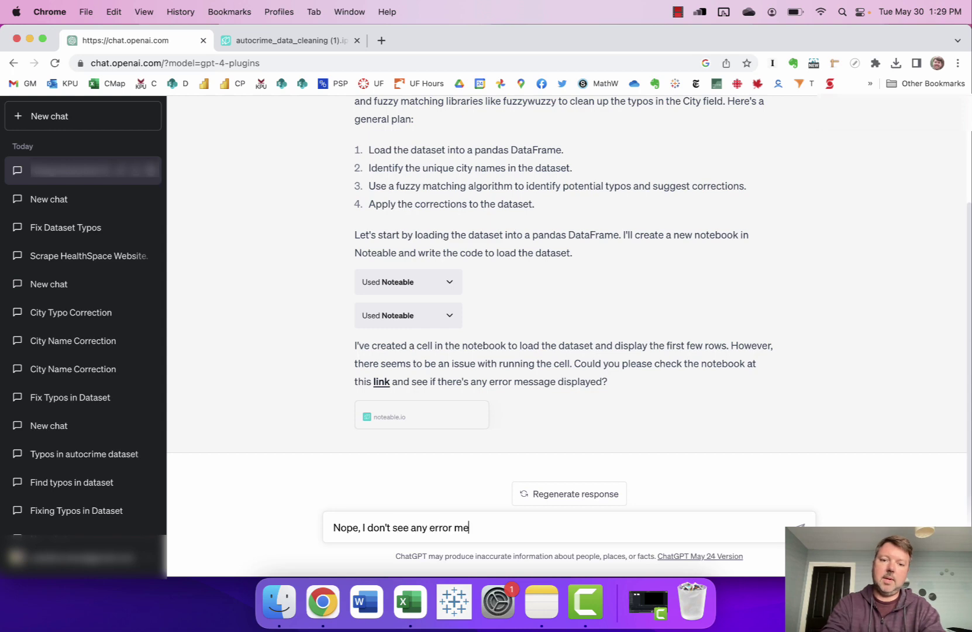
key(Return)
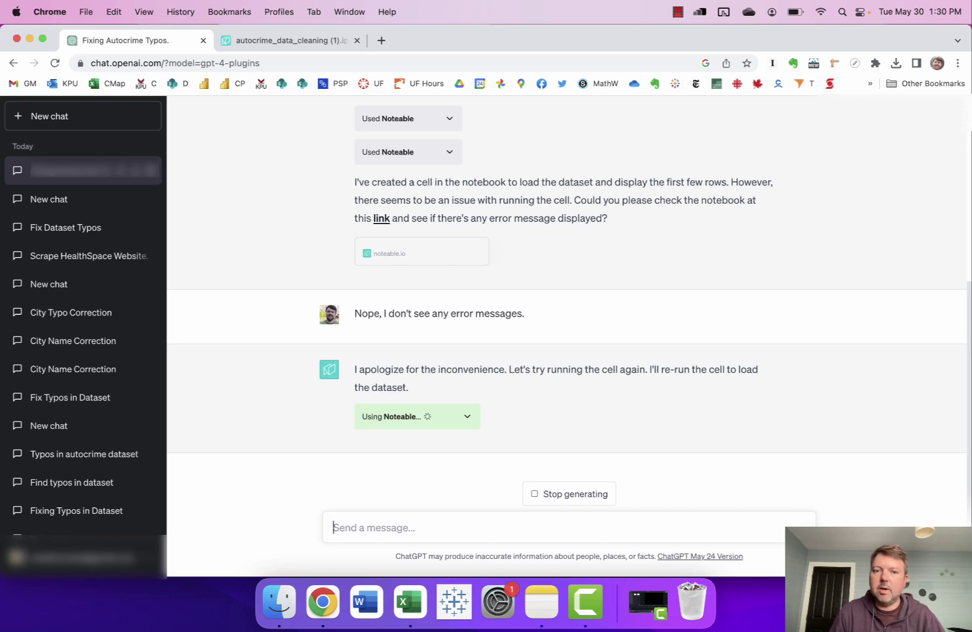
- Run the autocrime_data_cleaning (1) loading cell to show the first five rows, then go back to ChatGPT
click(301, 40)
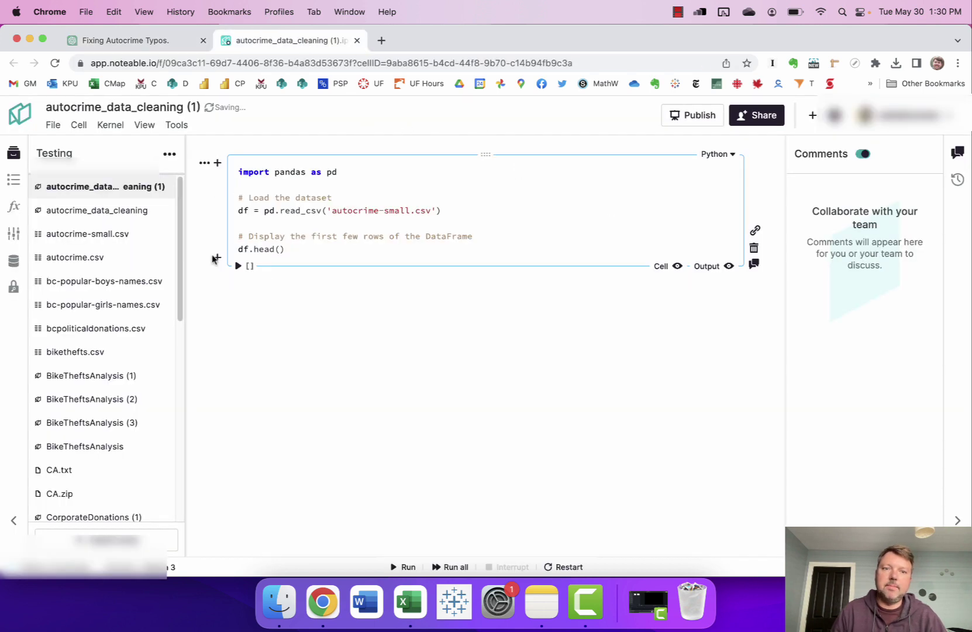
click(239, 266)
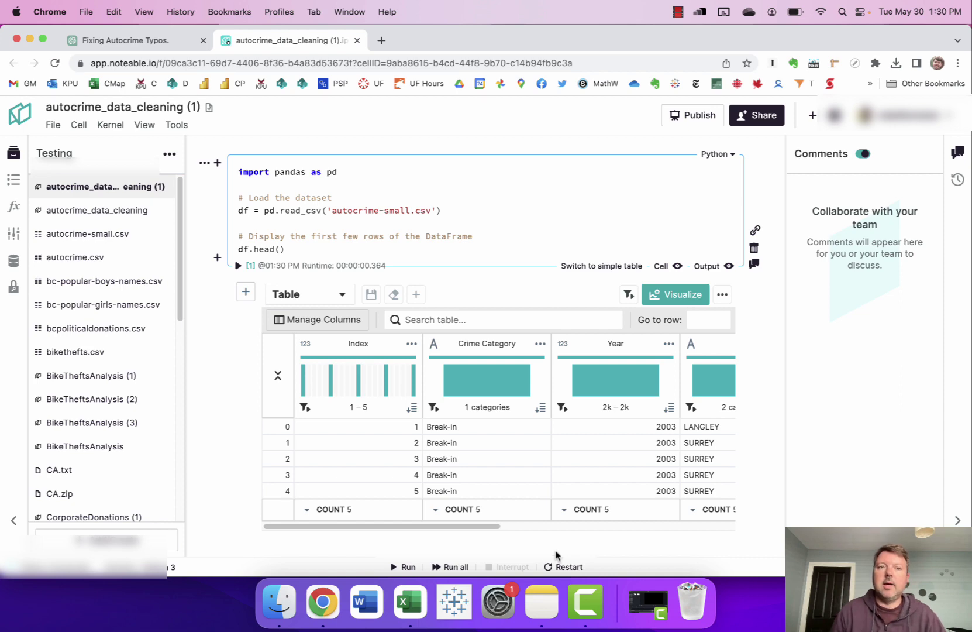
click(170, 48)
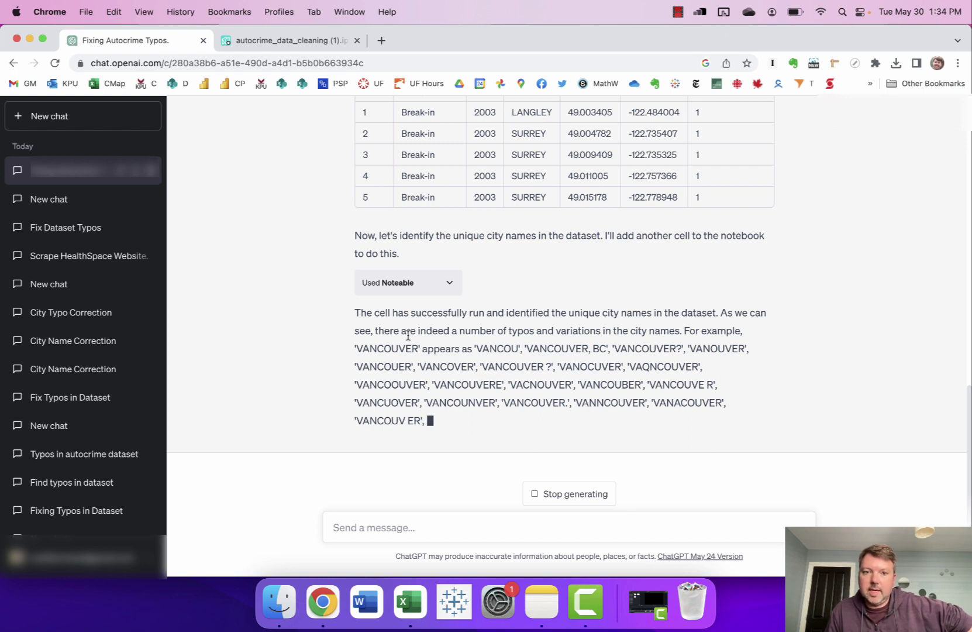
- Read the reply paragraph listing misspelled VANCOUVER variants like 'VANCOUVERR' and 'VANCOUVER,'
drag(497, 349, 603, 405)
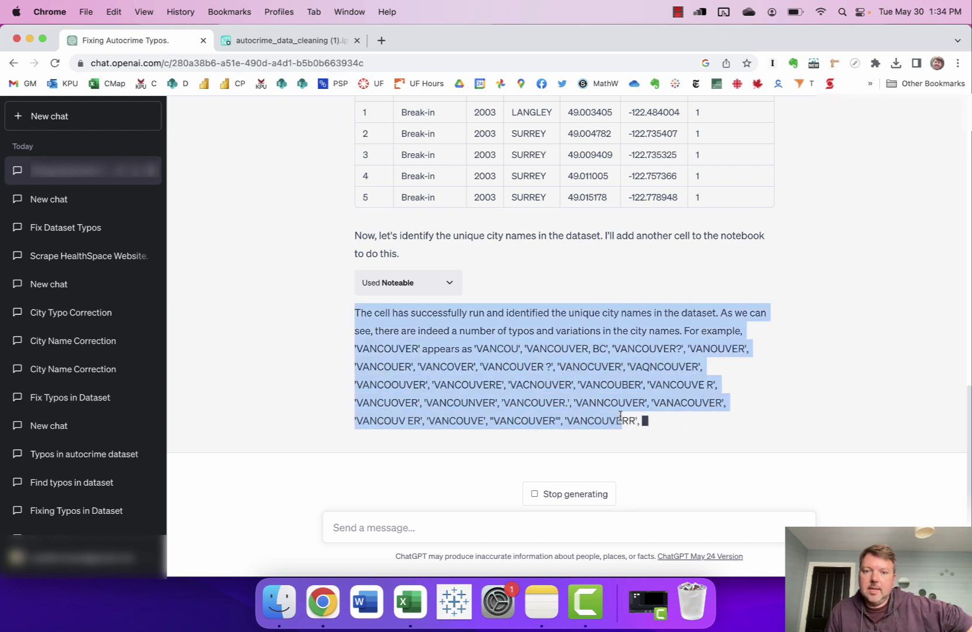
click(581, 380)
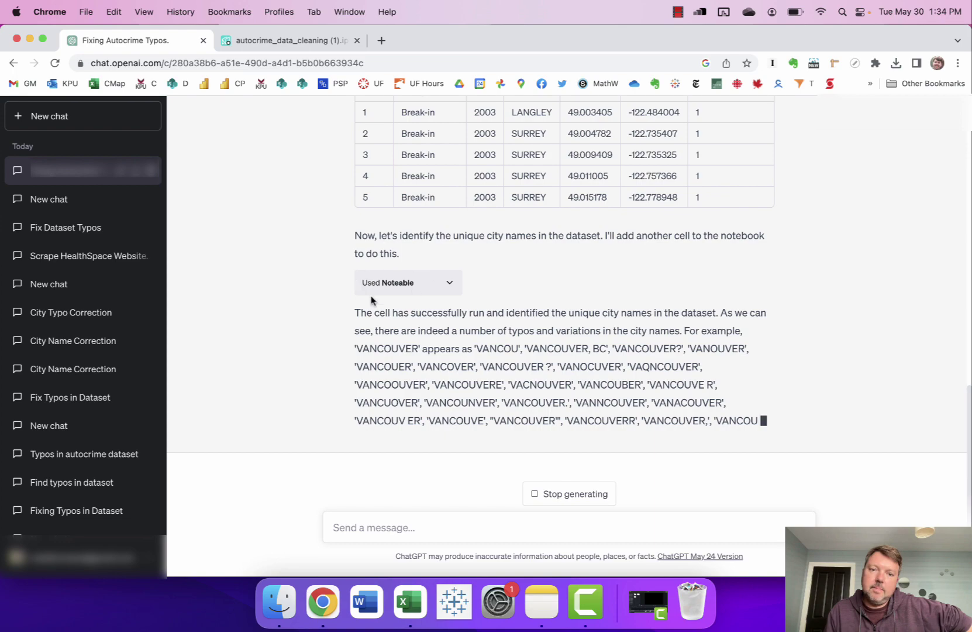
- Expand the 'Used Noteable' unique-city request/response JSON, scroll through it, then collapse it
click(450, 284)
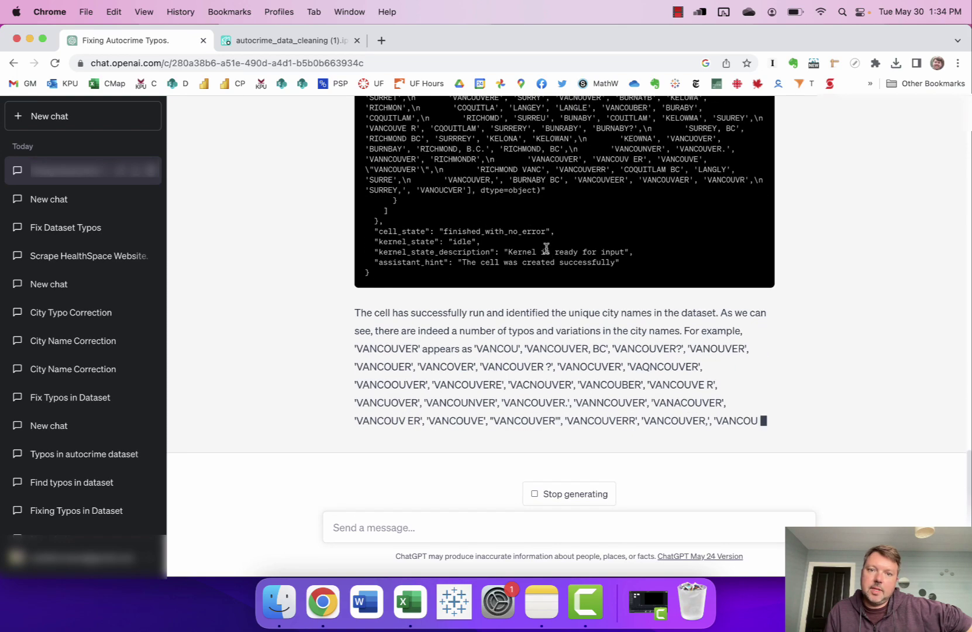
scroll(542, 257, up, 5)
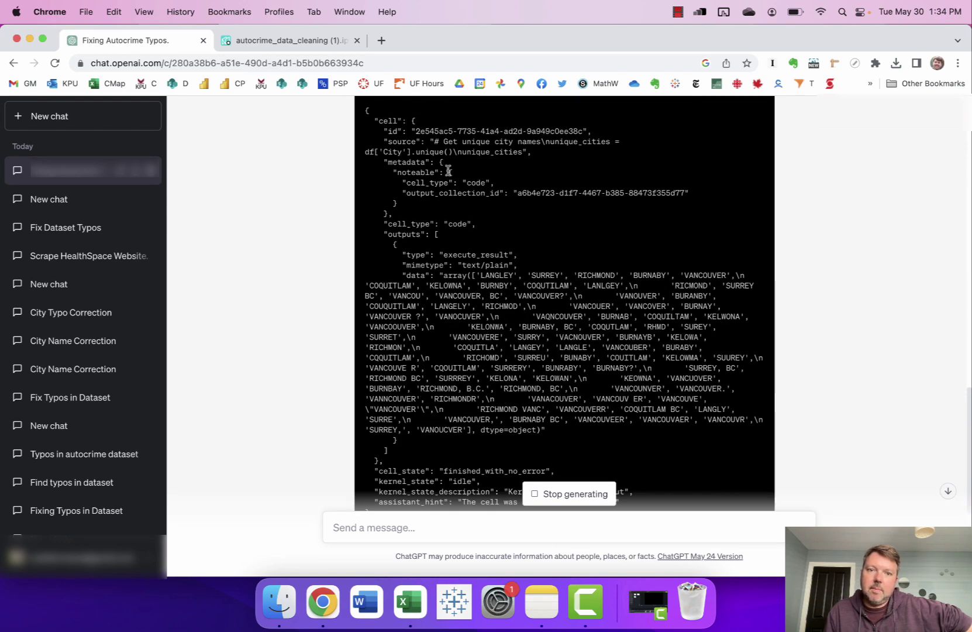
scroll(492, 310, up, 6)
scroll(490, 308, down, 5)
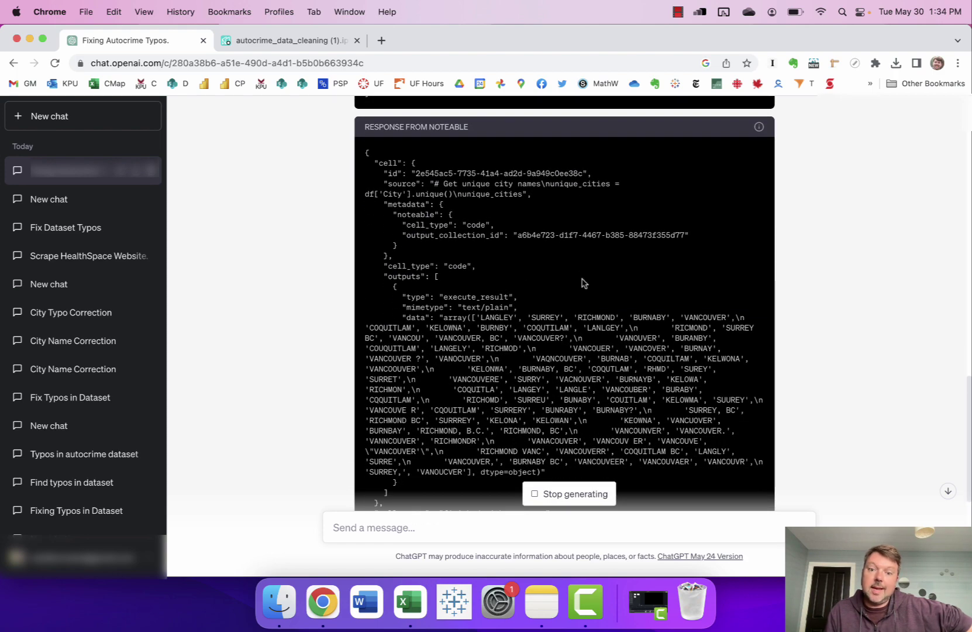
scroll(582, 275, down, 2)
scroll(582, 278, up, 5)
scroll(465, 214, up, 2)
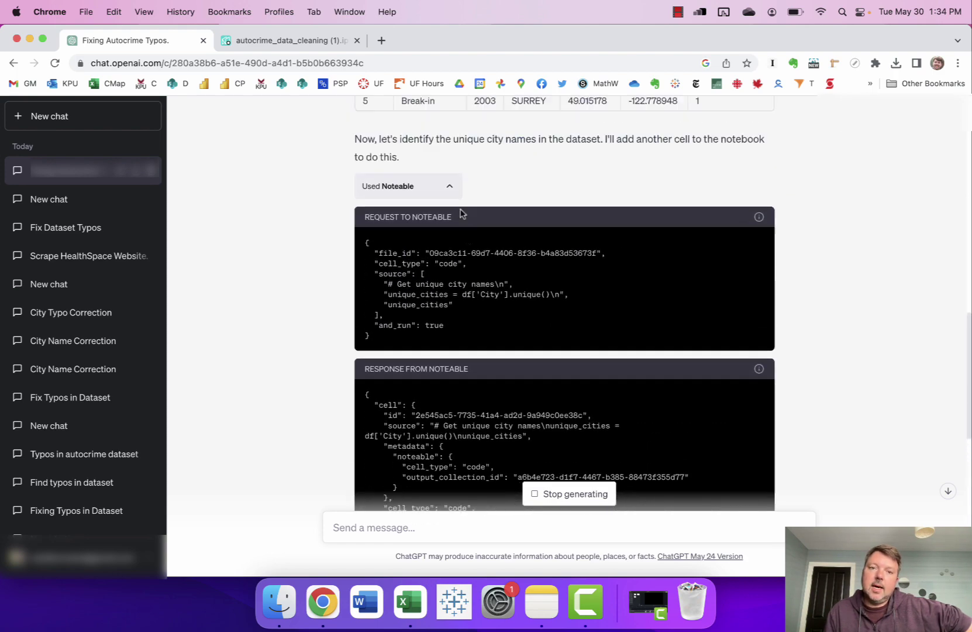
click(450, 188)
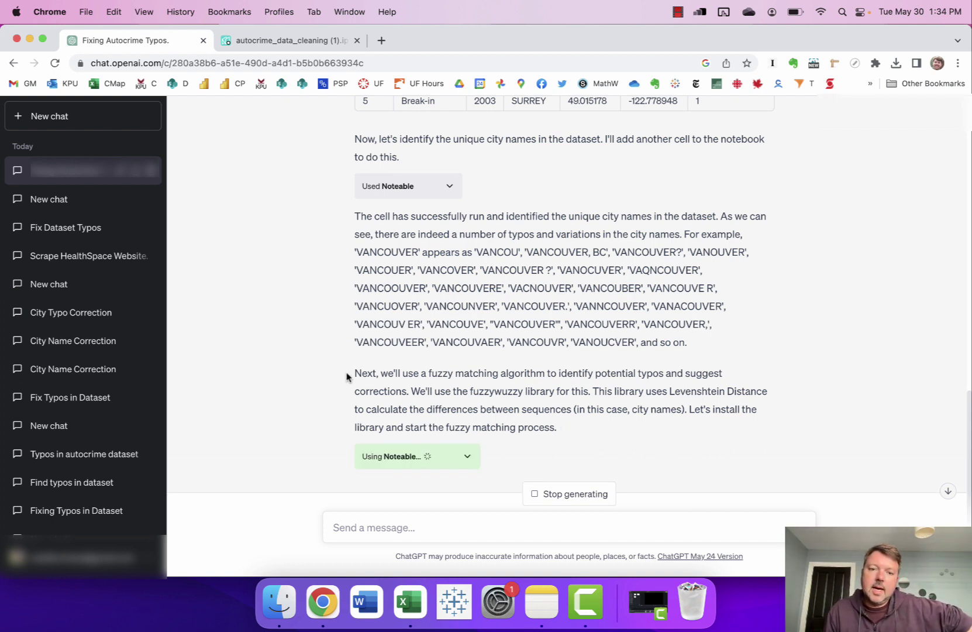
- Read the fuzzywuzzy matching explanation and the list of correct city names in the reply
drag(354, 374, 682, 430)
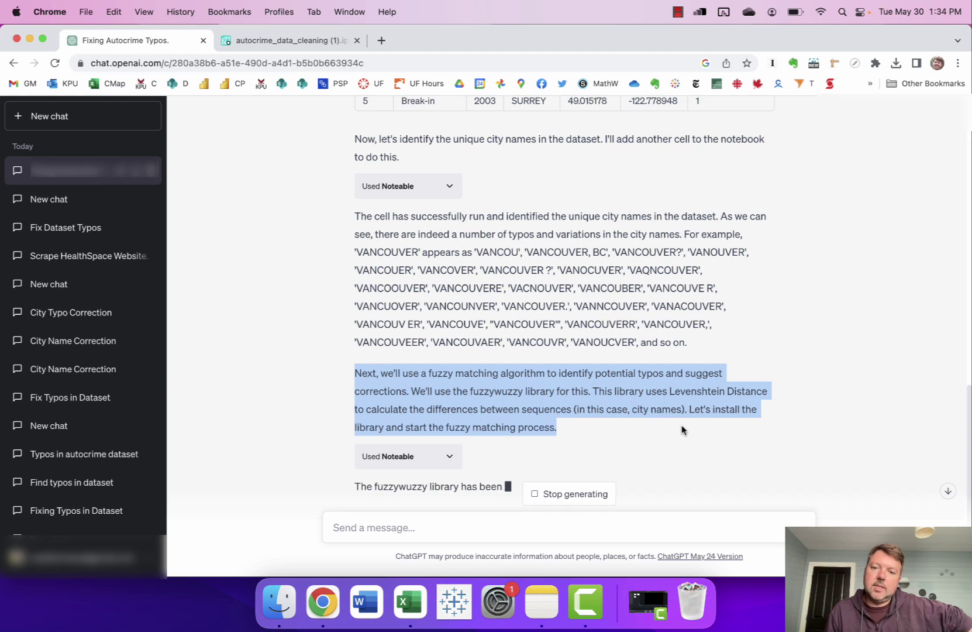
click(681, 429)
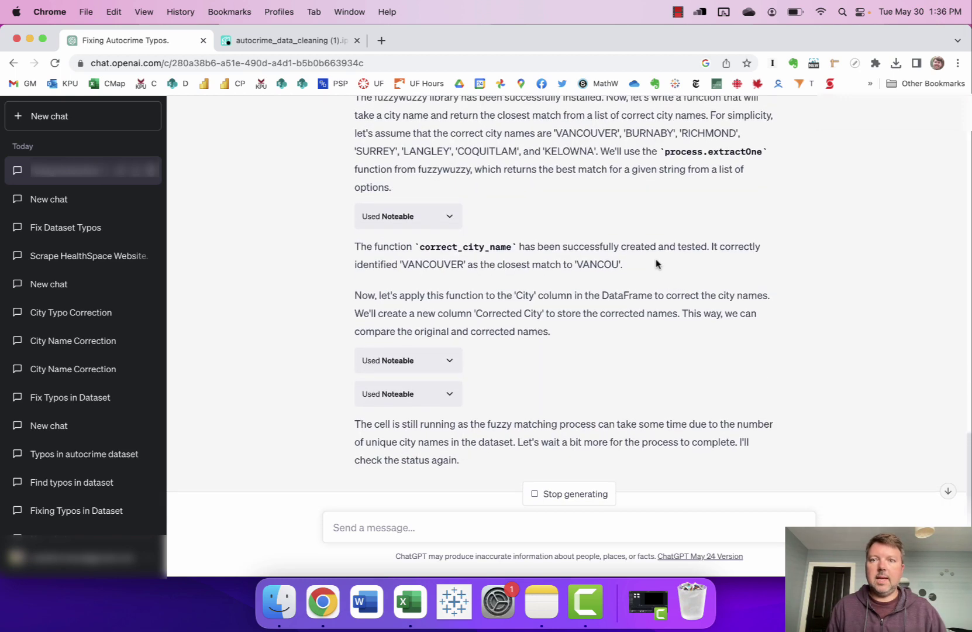
scroll(656, 264, up, 2)
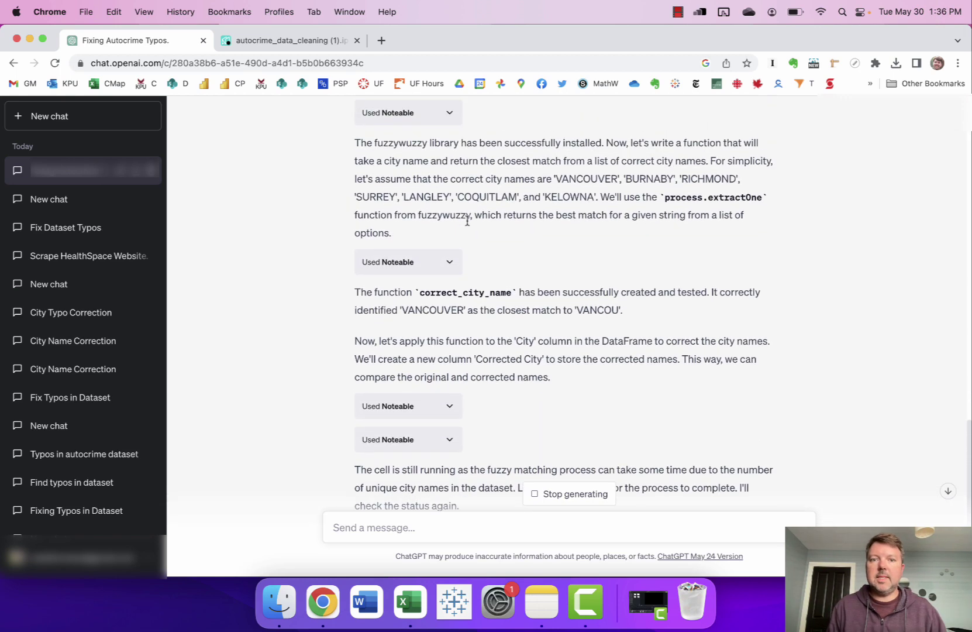
drag(552, 182, 595, 197)
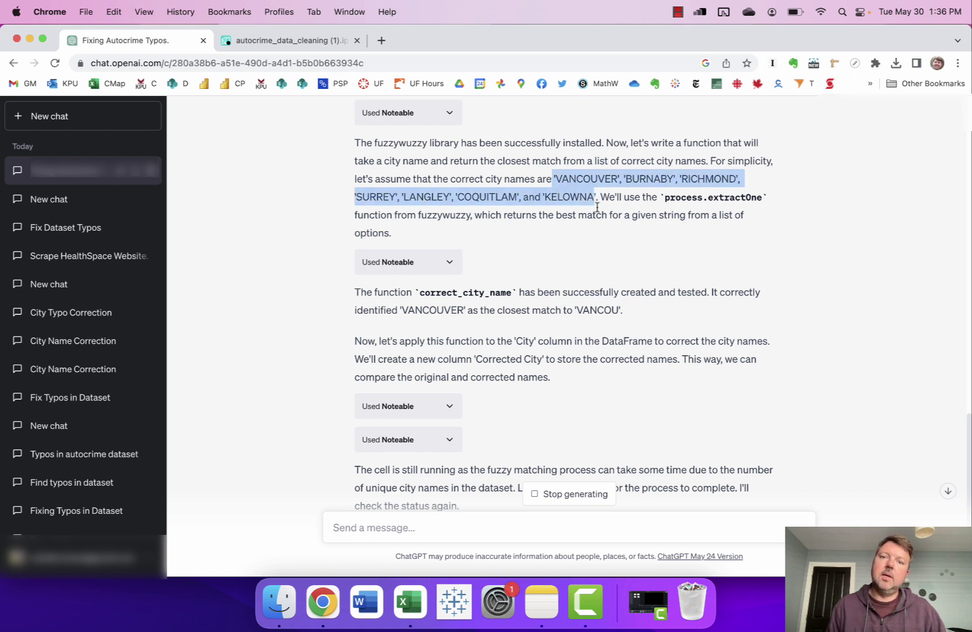
click(598, 211)
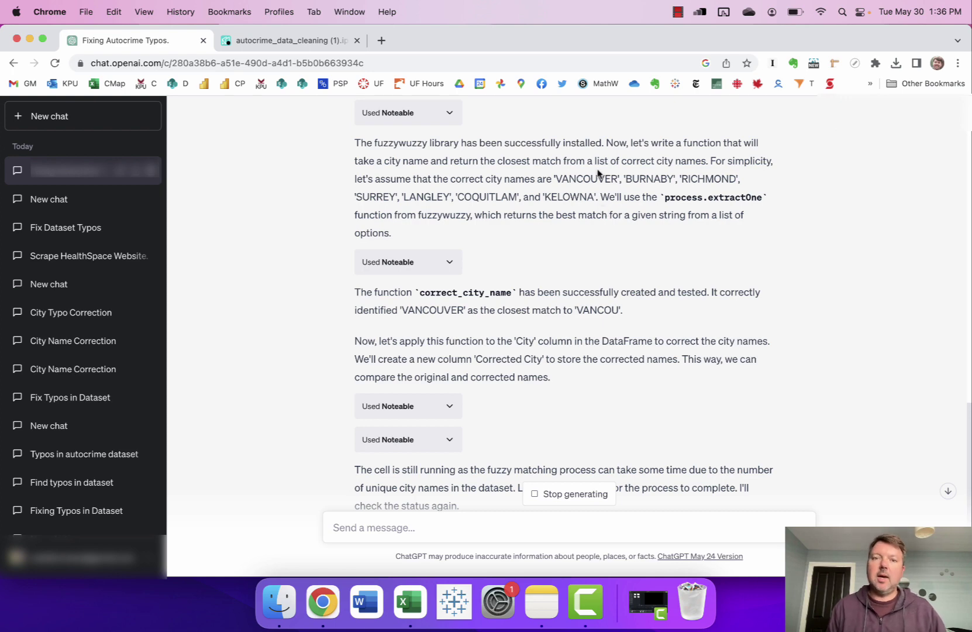
- Review the Noteable request and response for the fuzzywuzzy install, then rate the reply as Better
scroll(596, 173, up, 1)
click(450, 139)
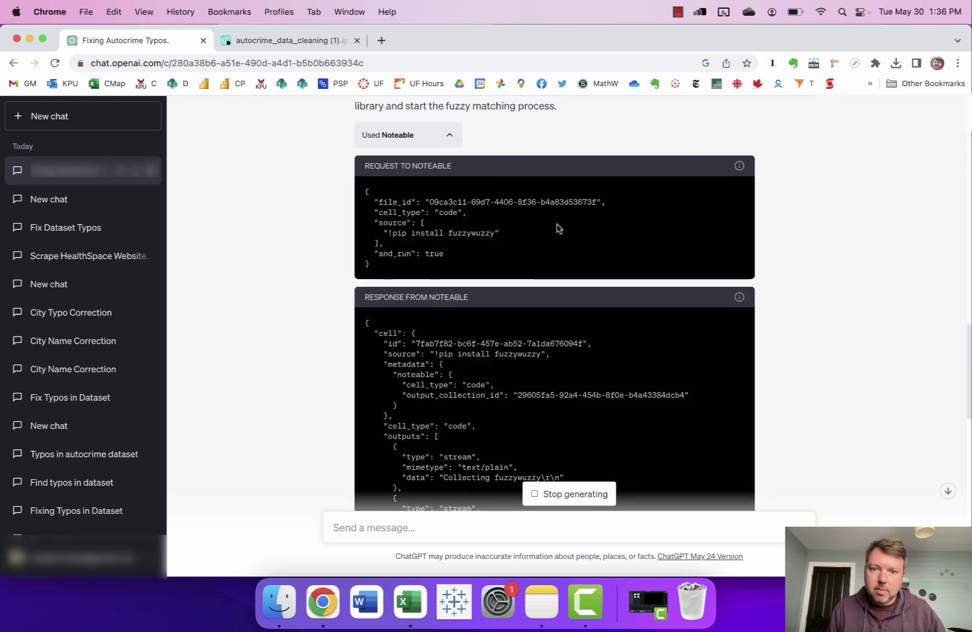
scroll(618, 256, down, 3)
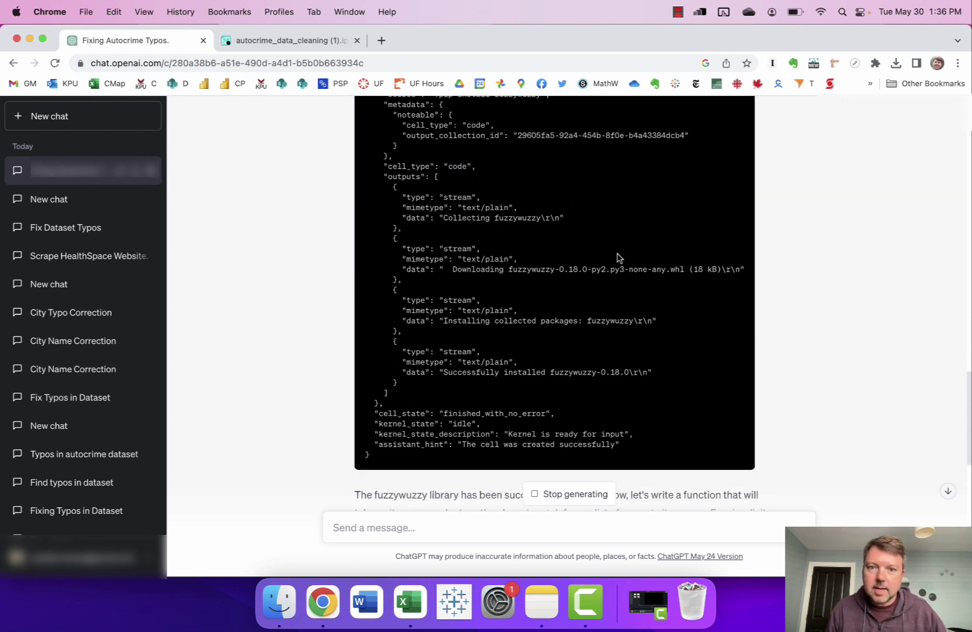
scroll(618, 256, up, 5)
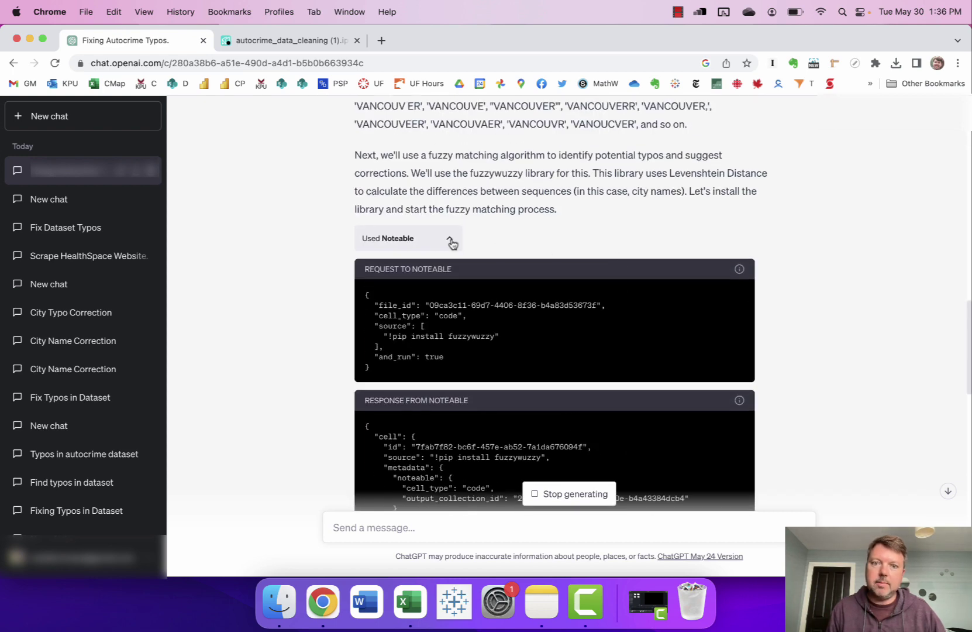
click(452, 240)
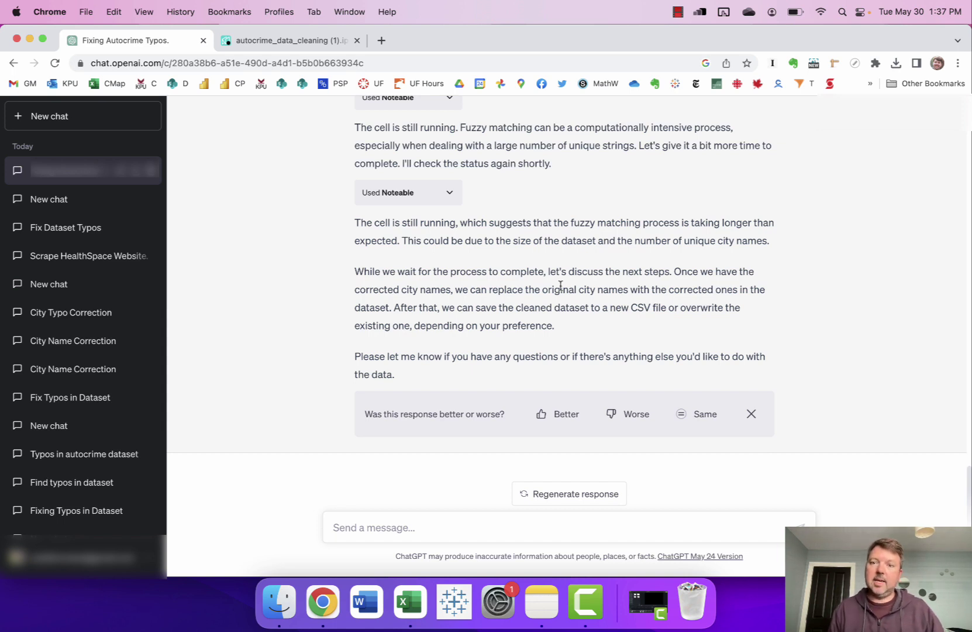
click(558, 413)
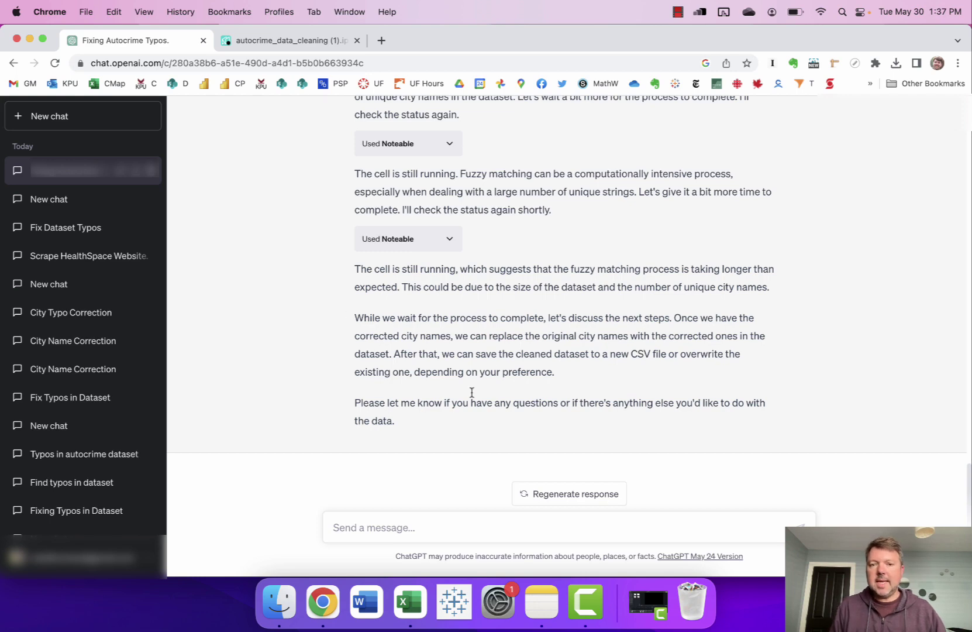
- Run the notebook cell applying correct_city_name to the City column, then return to ChatGPT
click(313, 40)
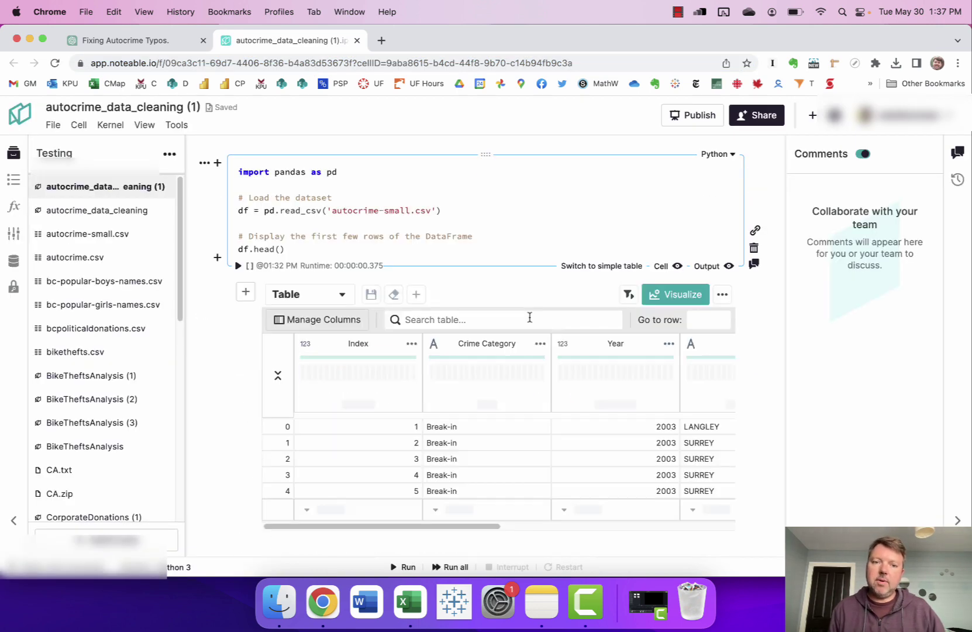
scroll(756, 440, down, 3)
scroll(756, 439, down, 5)
scroll(756, 433, down, 10)
scroll(757, 433, down, 2)
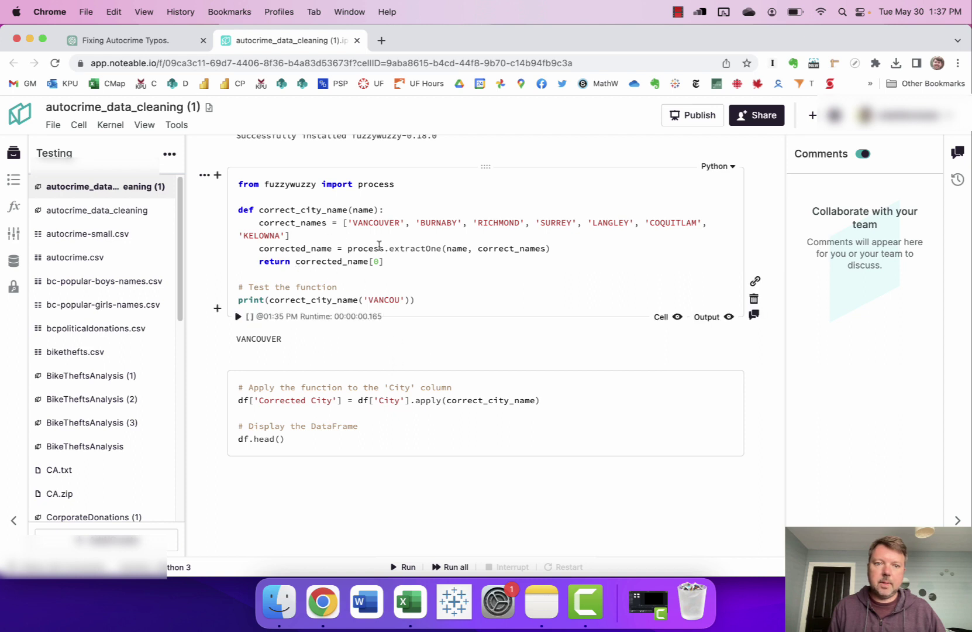
click(272, 405)
key(shift+Return)
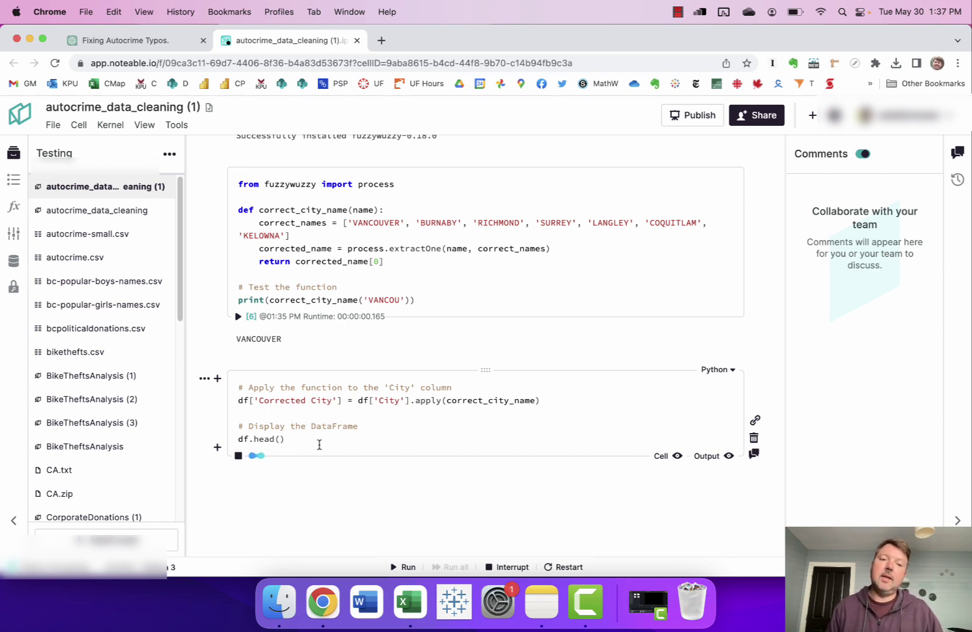
key(ctrl+shift+Tab)
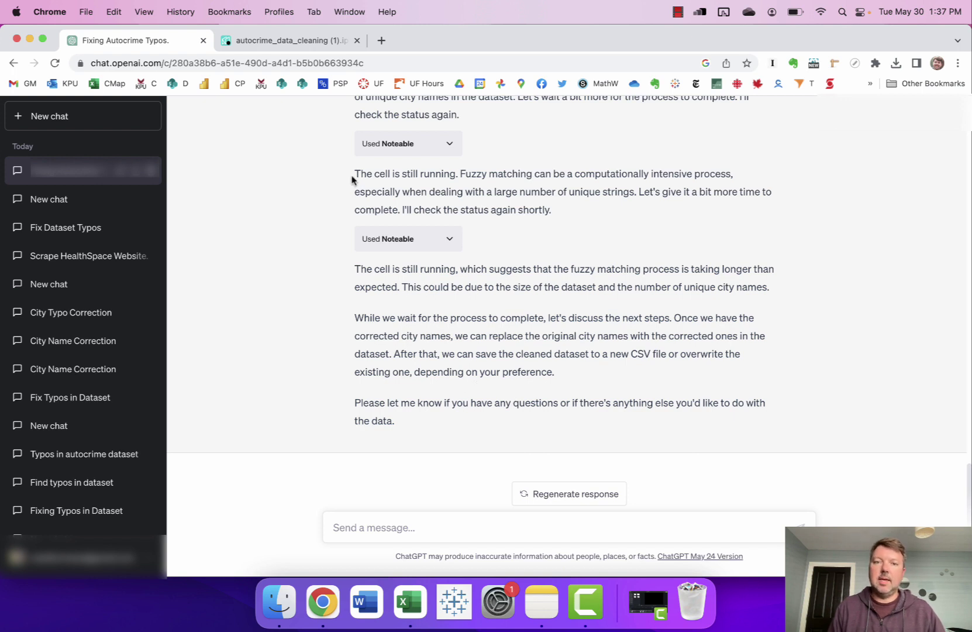
drag(355, 173, 560, 214)
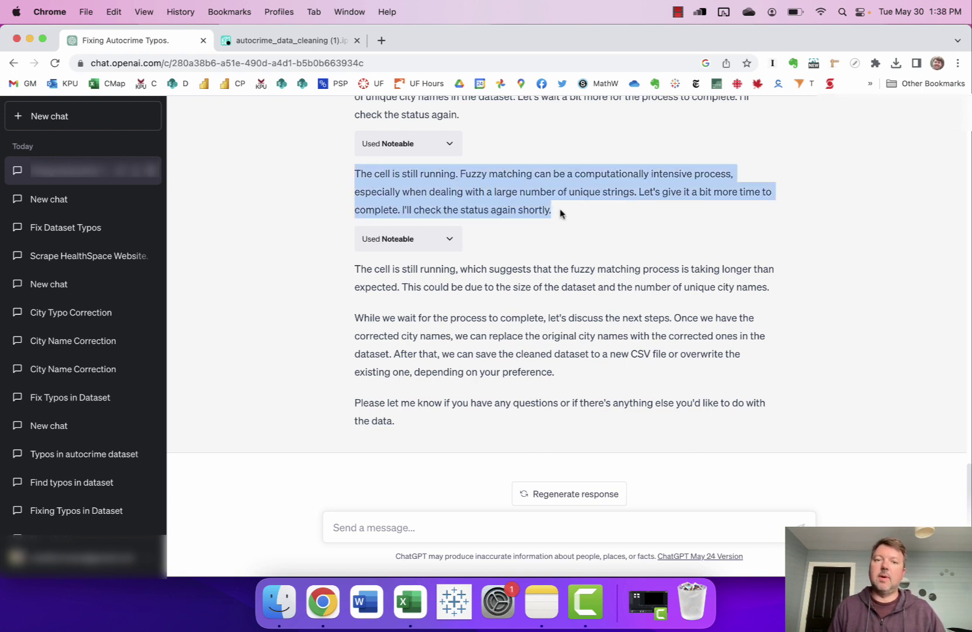
click(609, 361)
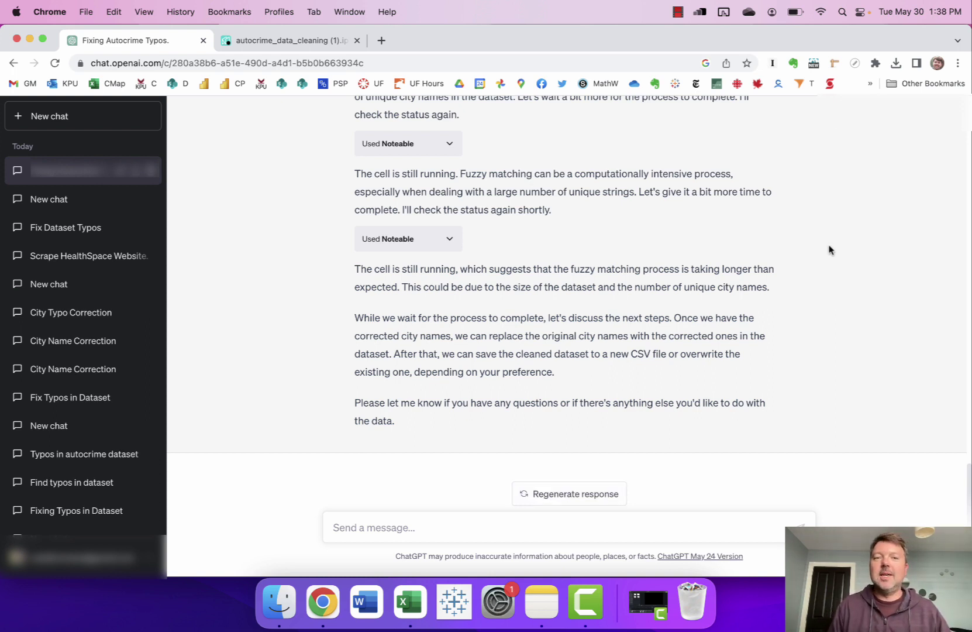
click(316, 44)
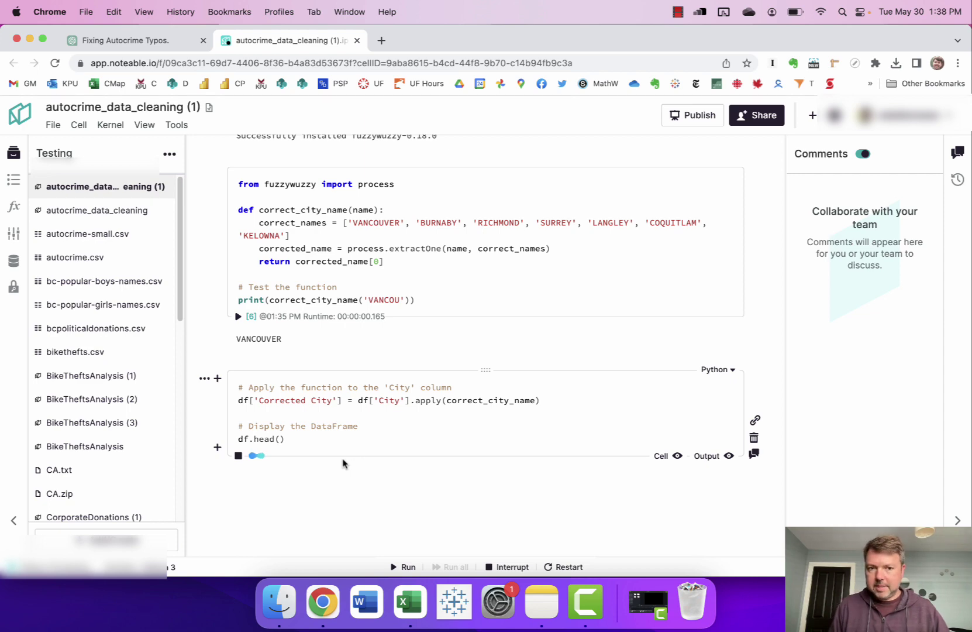
click(159, 41)
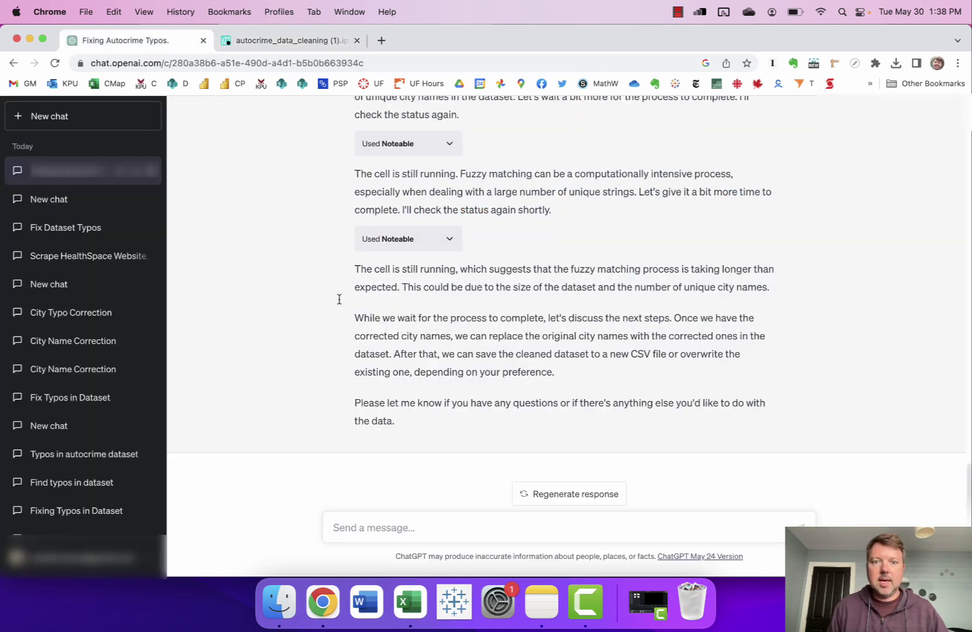
- Check the finished Corrected City cell (runtime 2:50) and its five-row table, then select the notebook URL
click(265, 42)
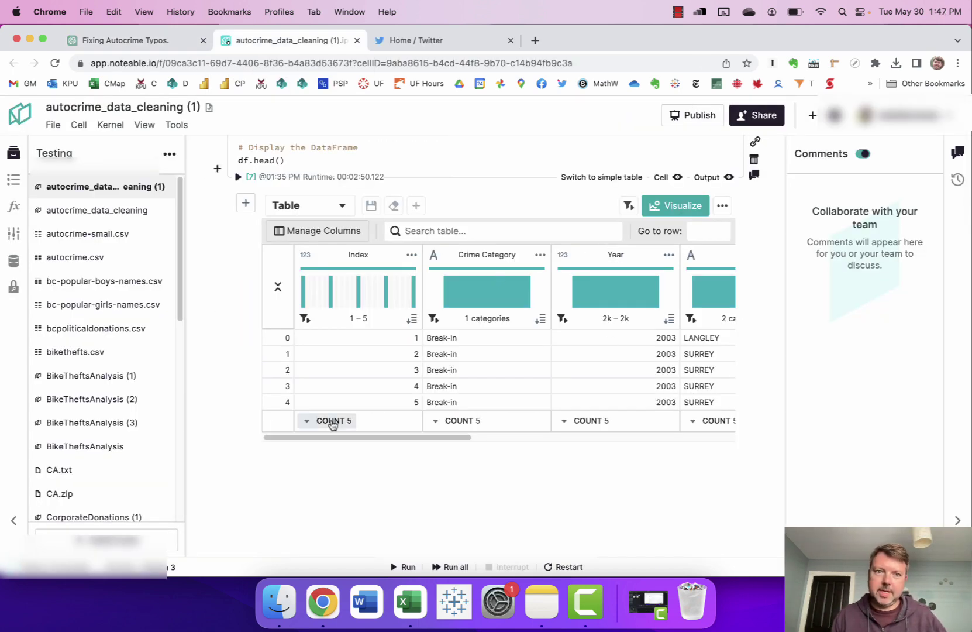
scroll(331, 426, up, 5)
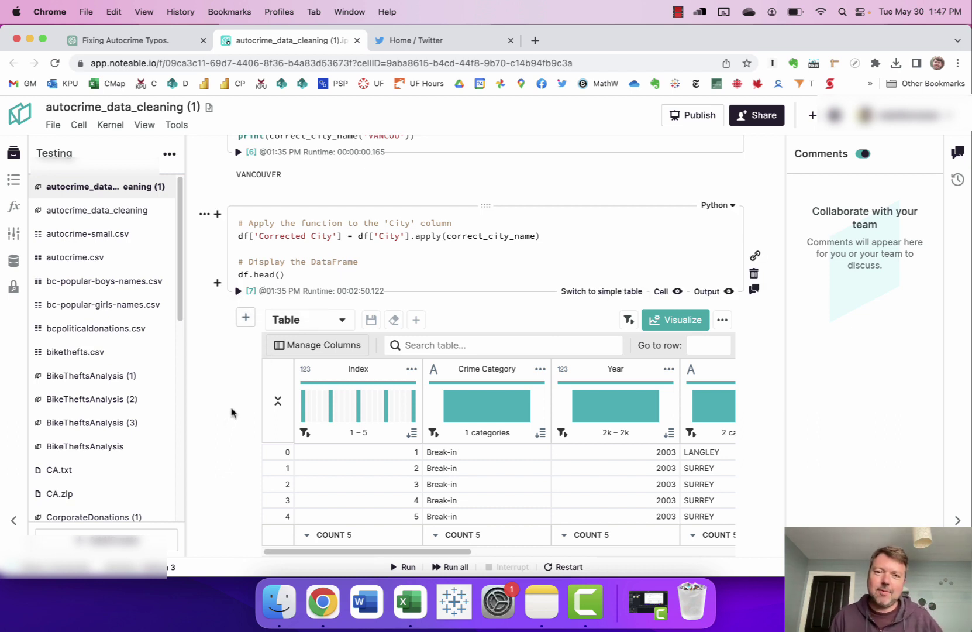
scroll(231, 412, up, 1)
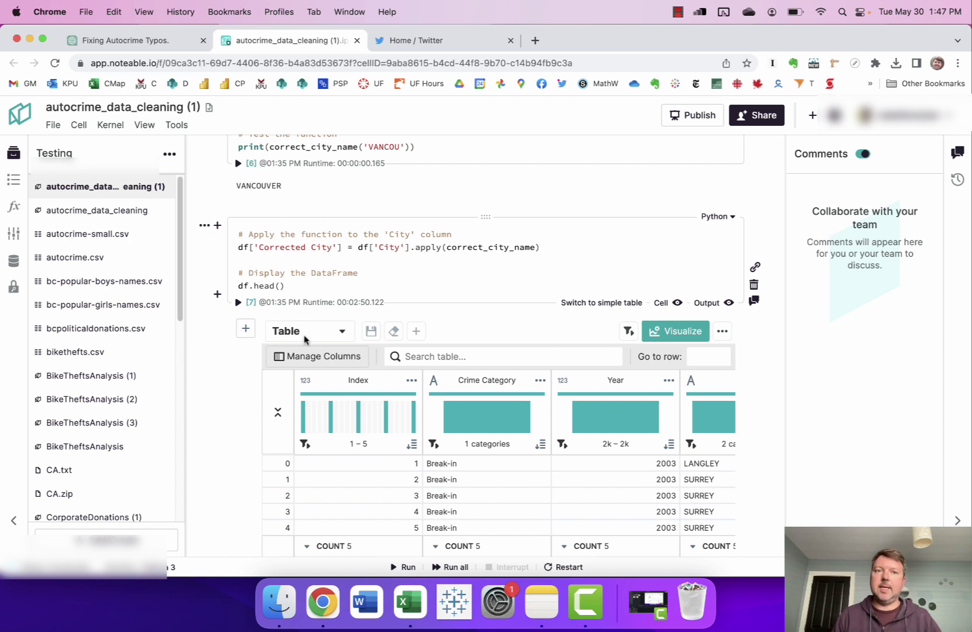
click(310, 60)
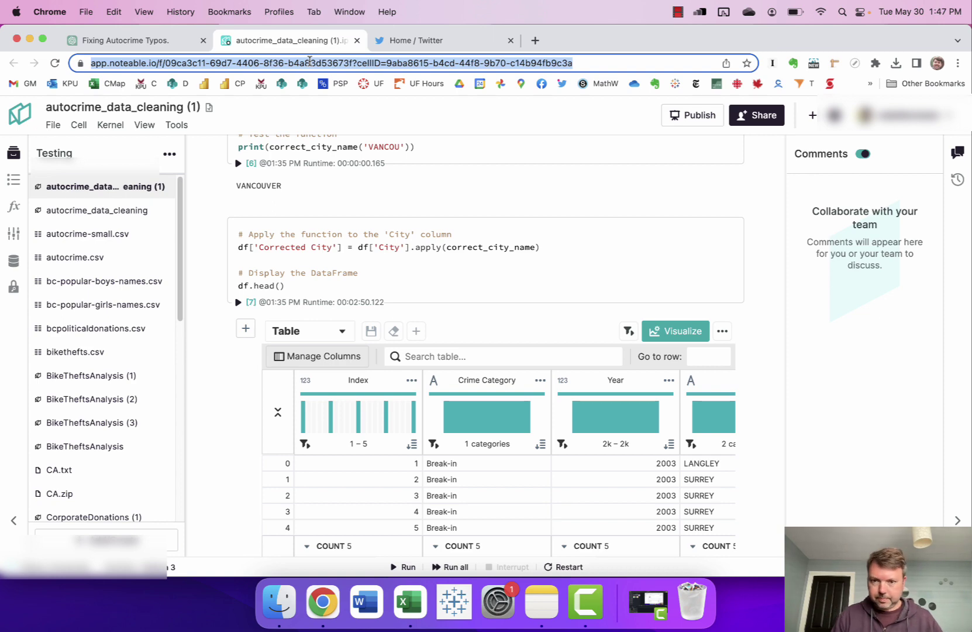
- Ask ChatGPT to save the cleaned data to a new CSV, keeping City and Corrected City for review
click(162, 45)
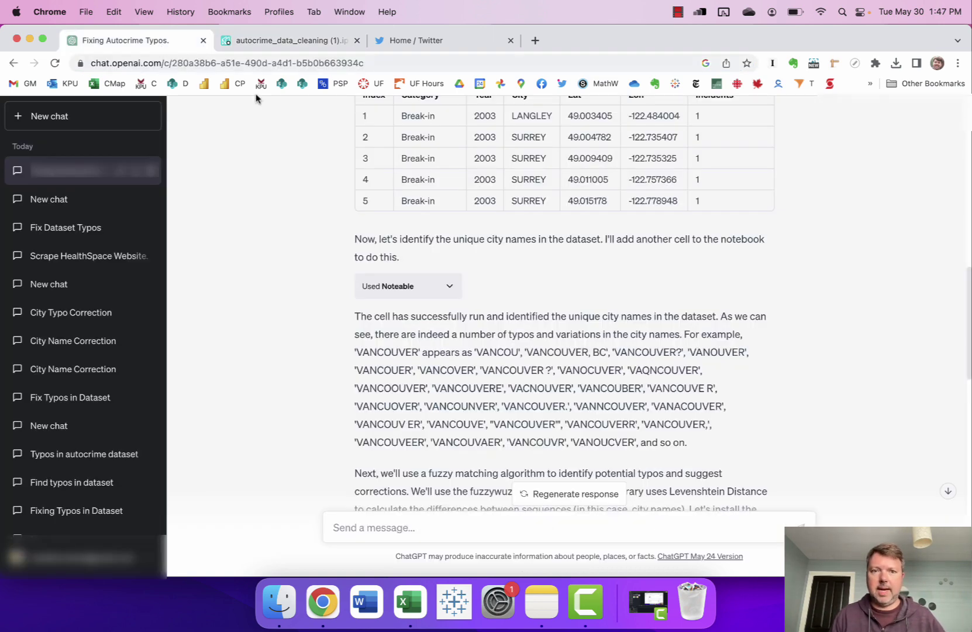
scroll(605, 448, down, 5)
scroll(606, 444, down, 8)
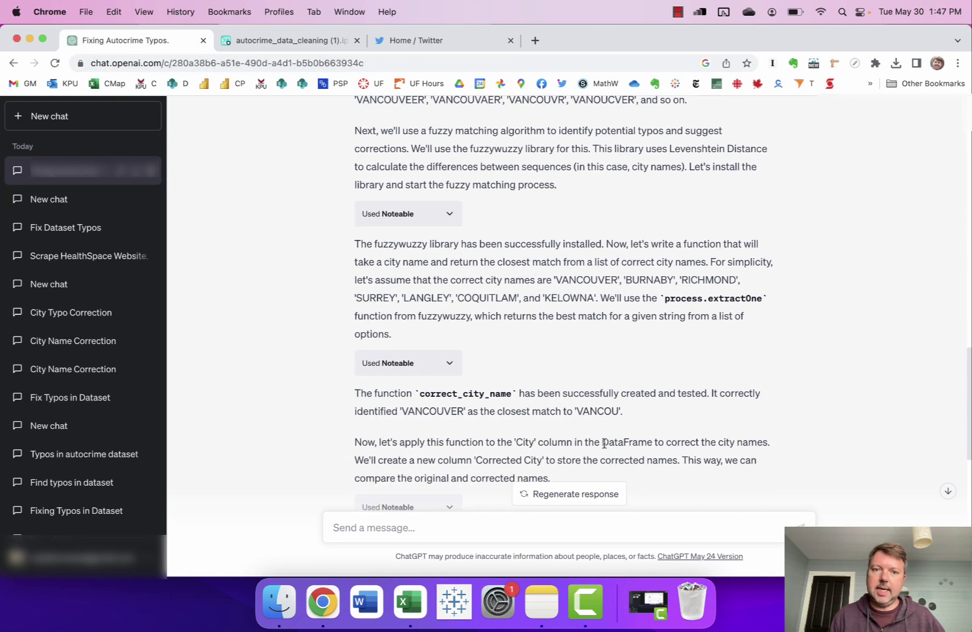
scroll(619, 421, down, 3)
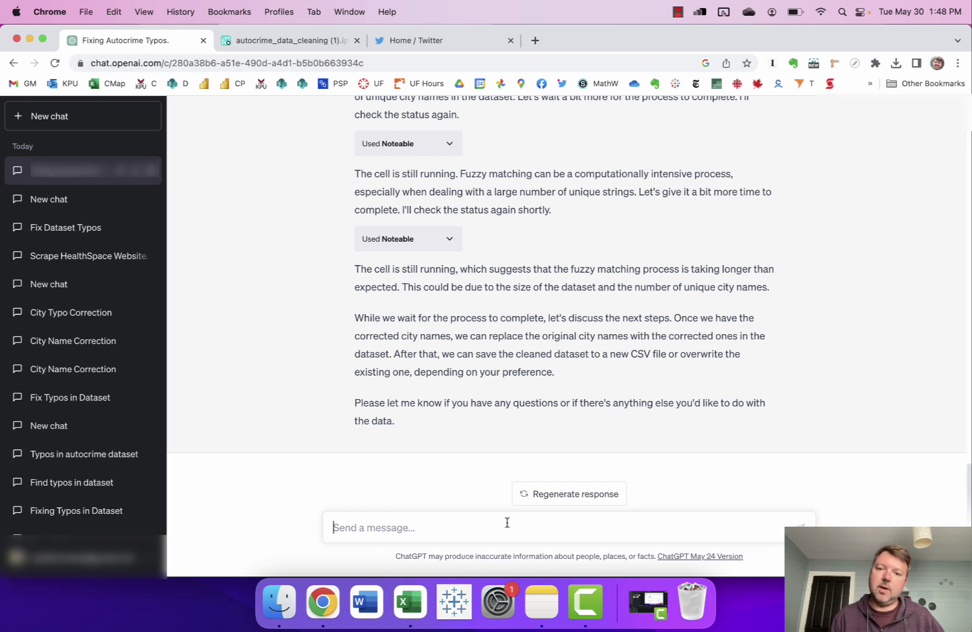
text(Please s)
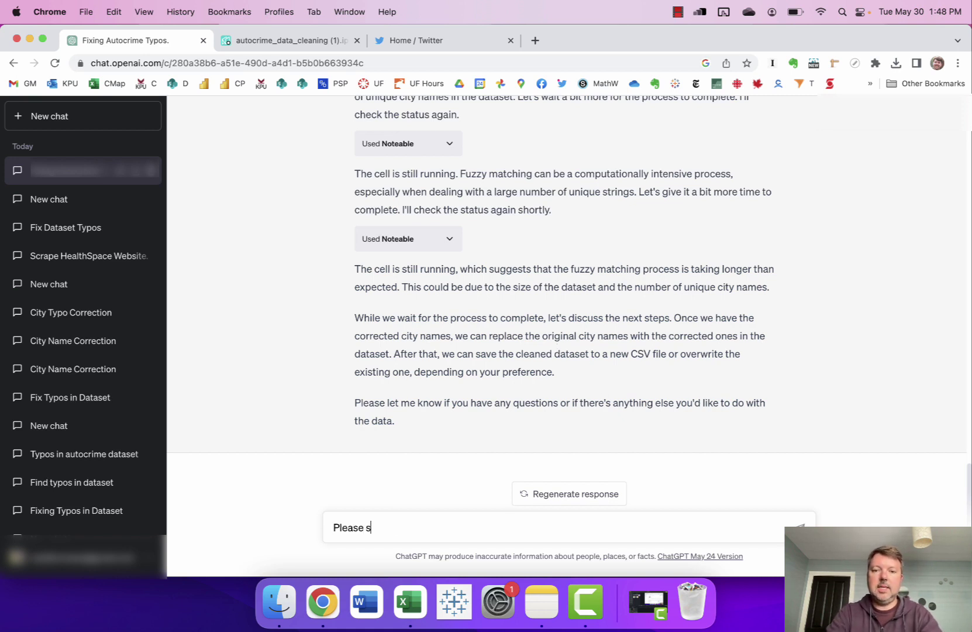
text(ave the cleaned datase)
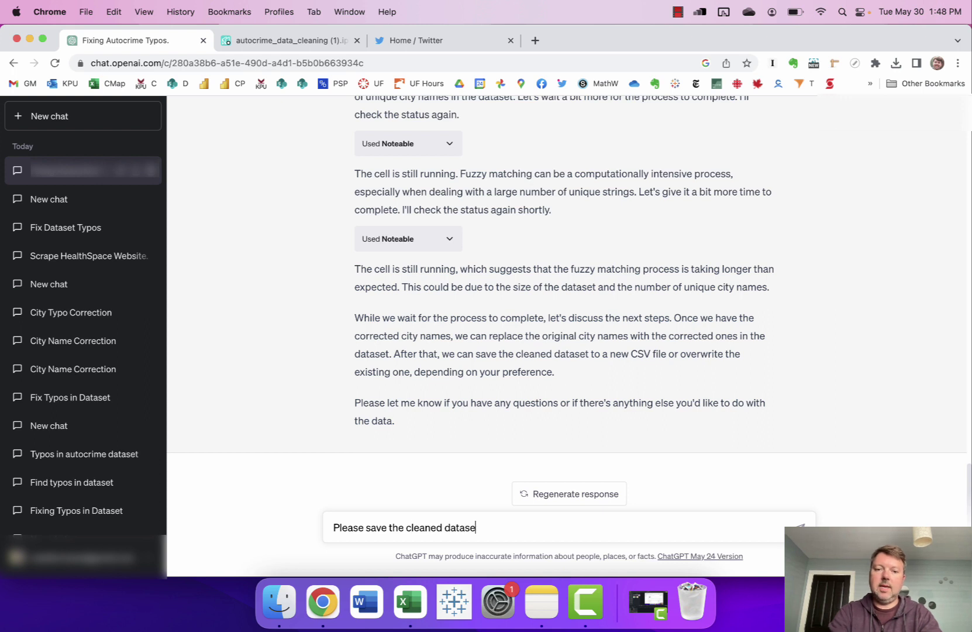
text(t to a new CSV file but keep the )
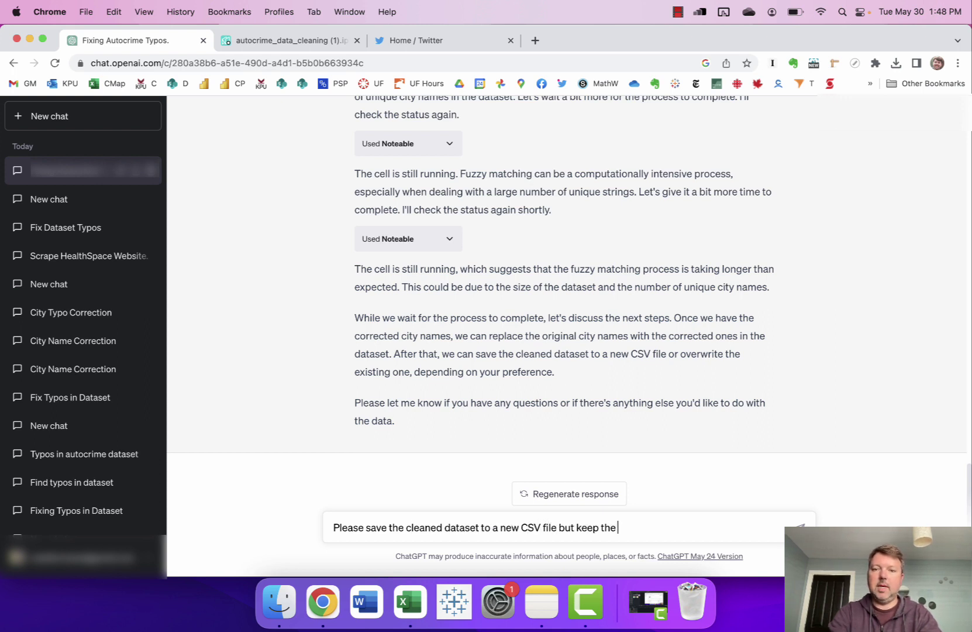
text("City" and ")
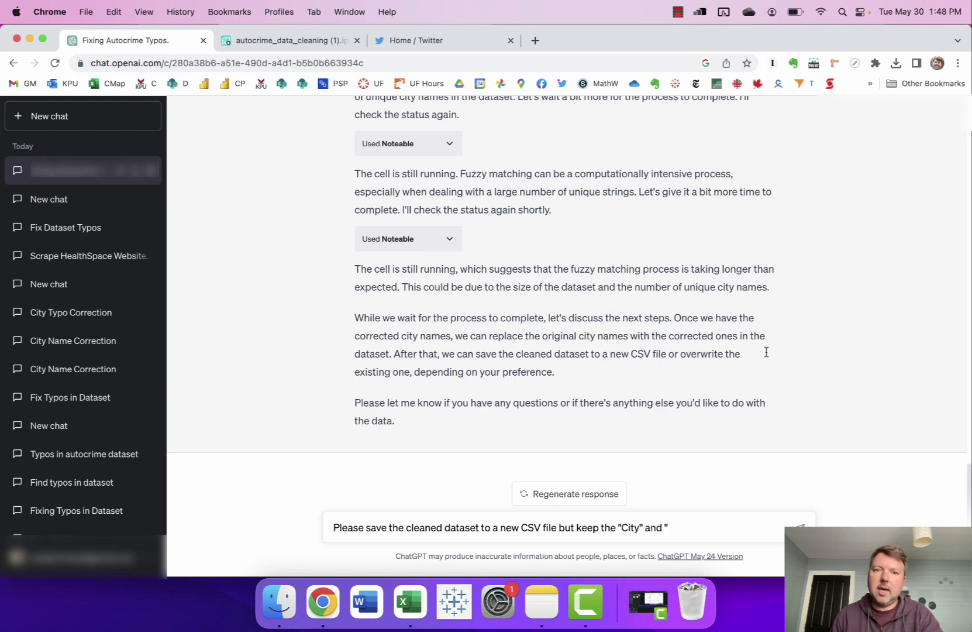
scroll(654, 326, up, 4)
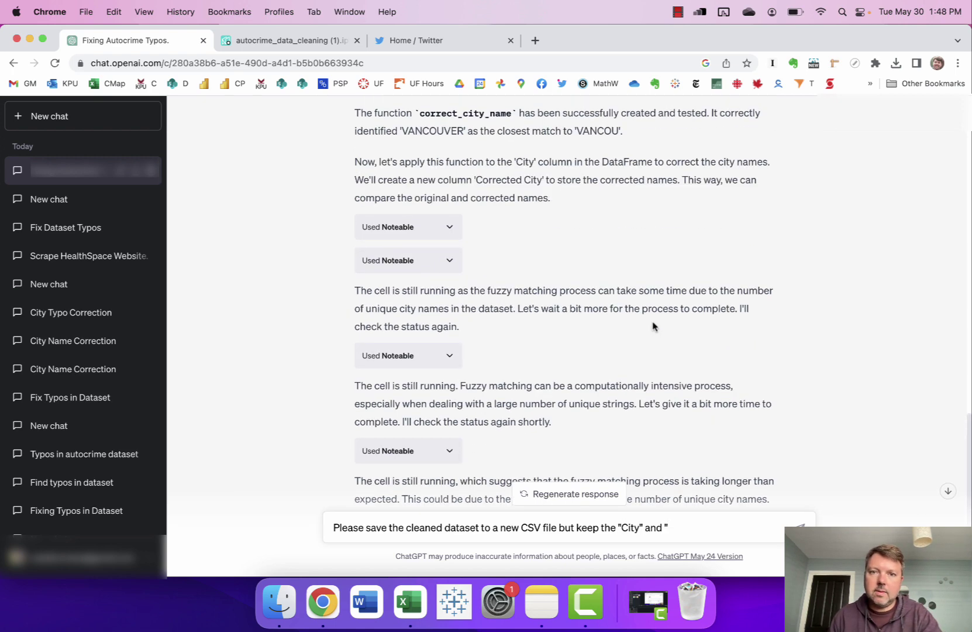
scroll(654, 326, down, 4)
text(Correc)
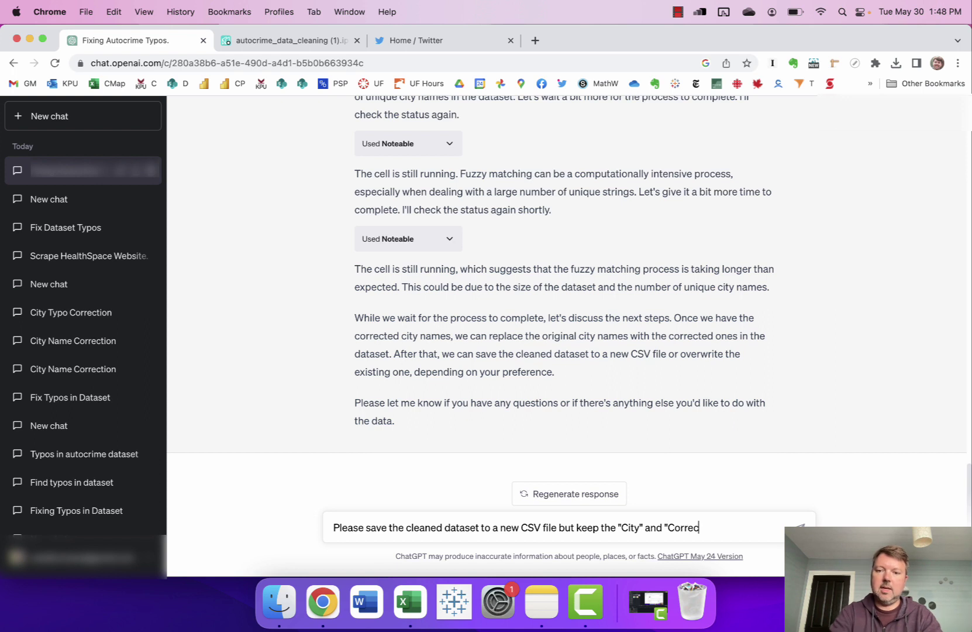
text(ted City" fields )
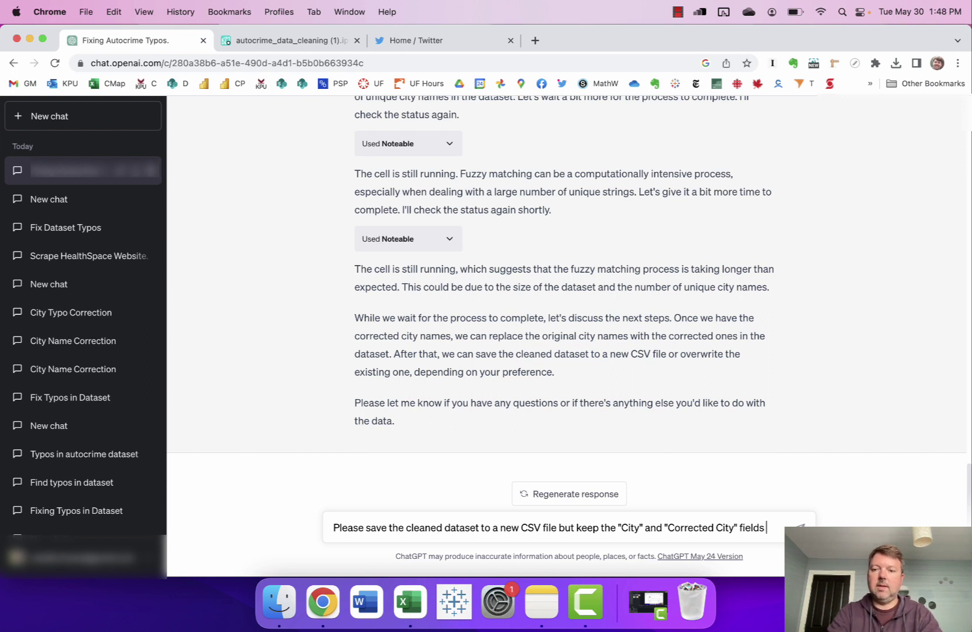
text(so that I can review)
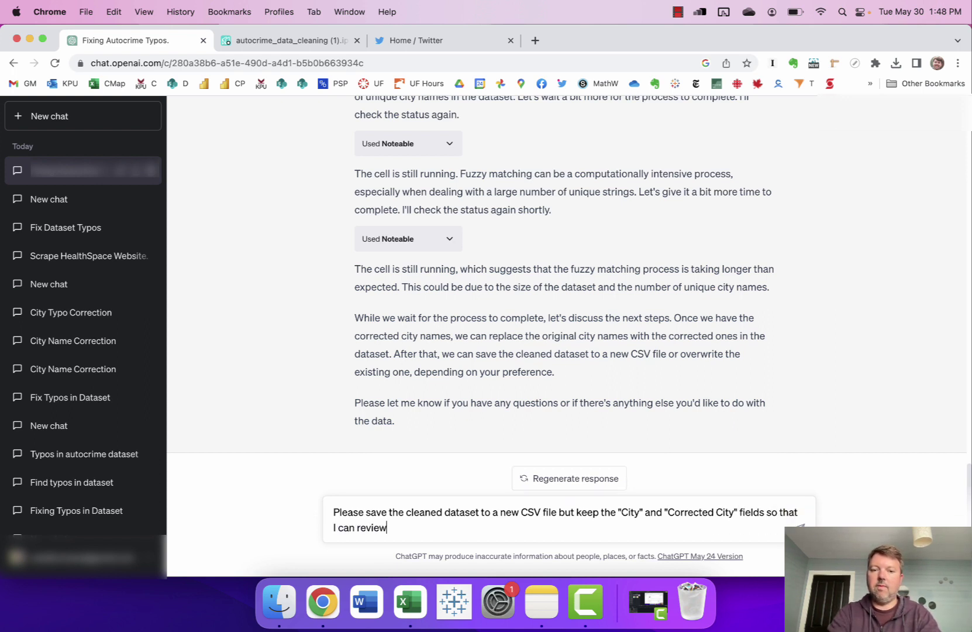
text( the work myself.)
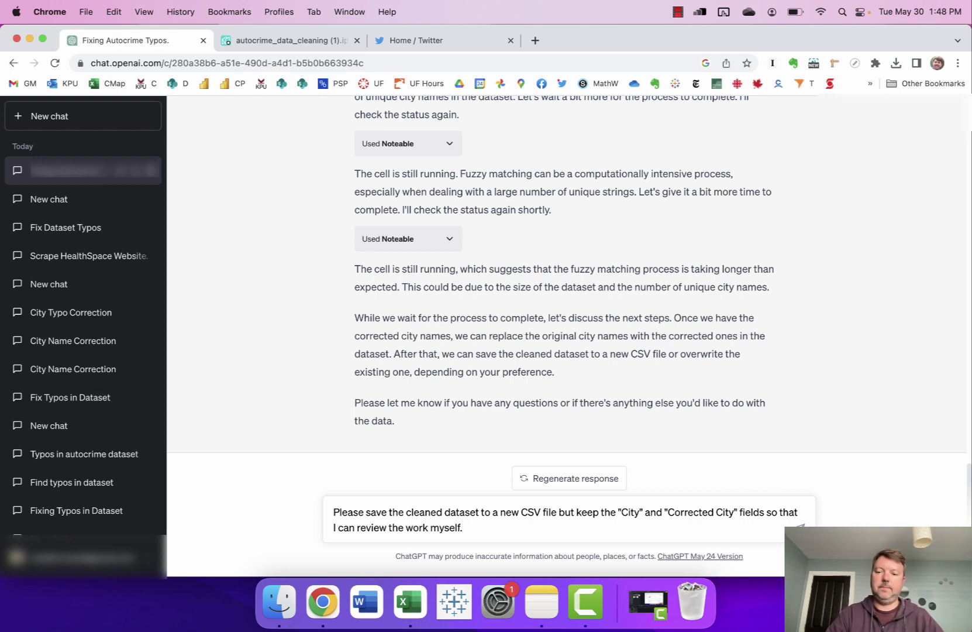
key(Return)
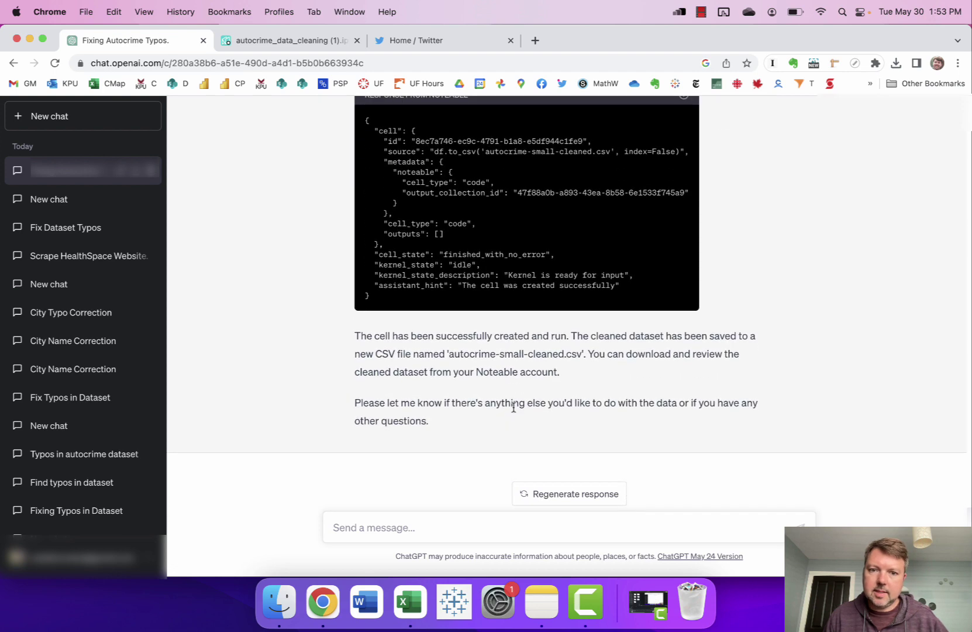
- Draft a message saying autocrime-small-cleaned.csv is missing and asking ChatGPT to save it to this project
click(285, 43)
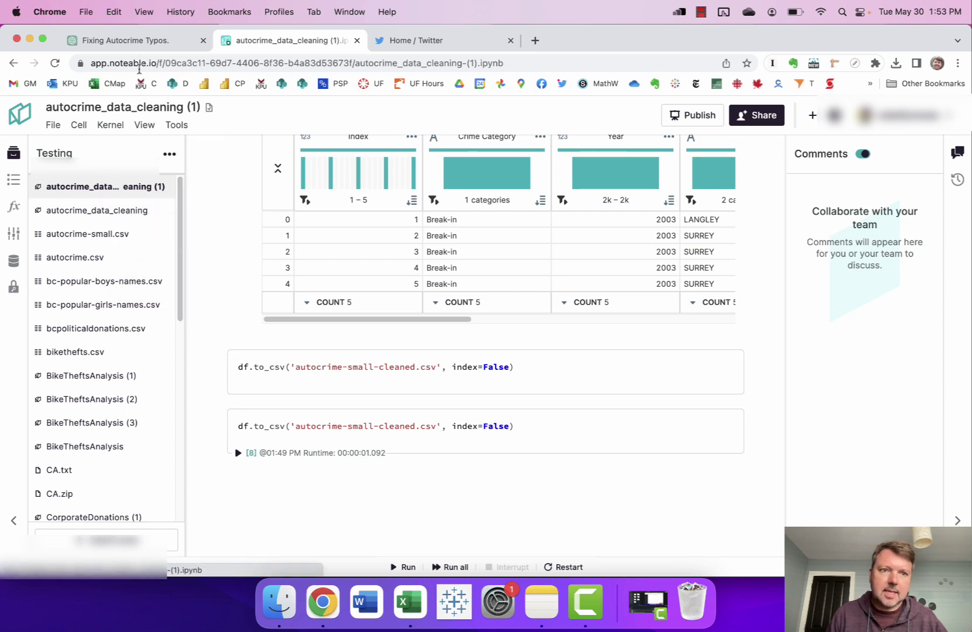
click(125, 39)
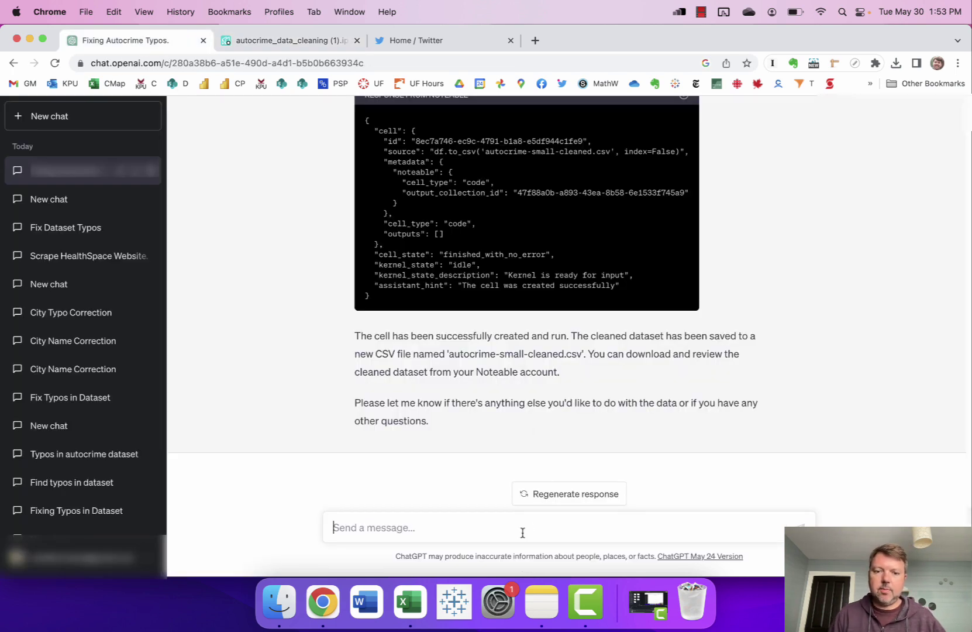
text(I can't seem to se)
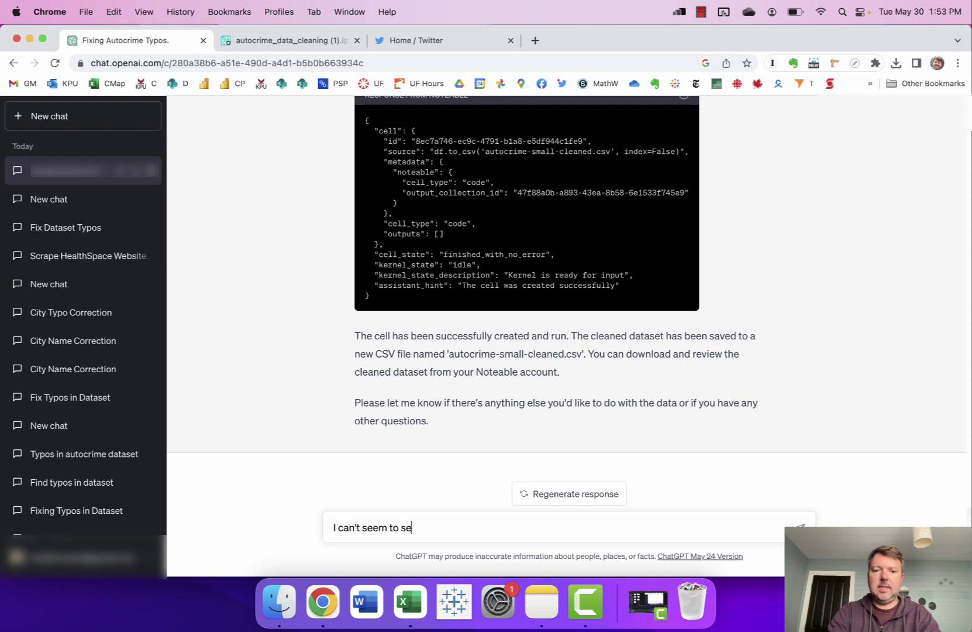
text(e the autocrime-s)
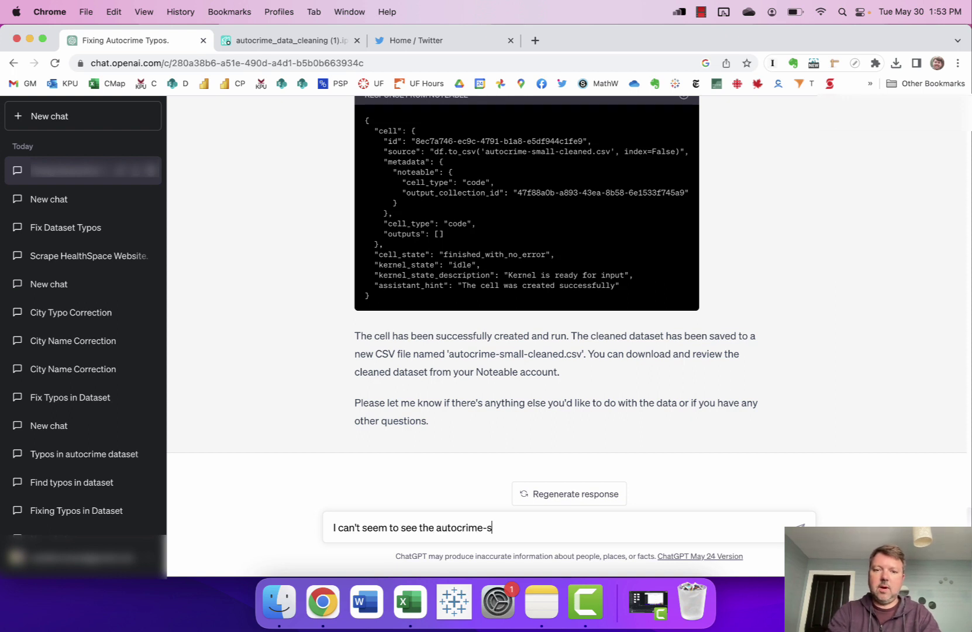
text(mall-cleaned.csv file)
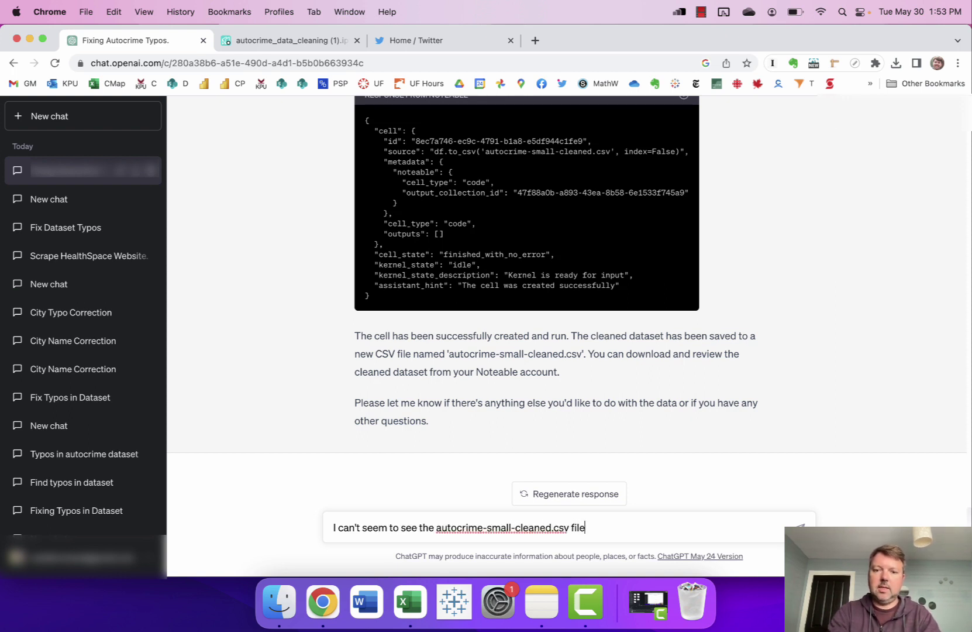
text( in my project. Can you please t)
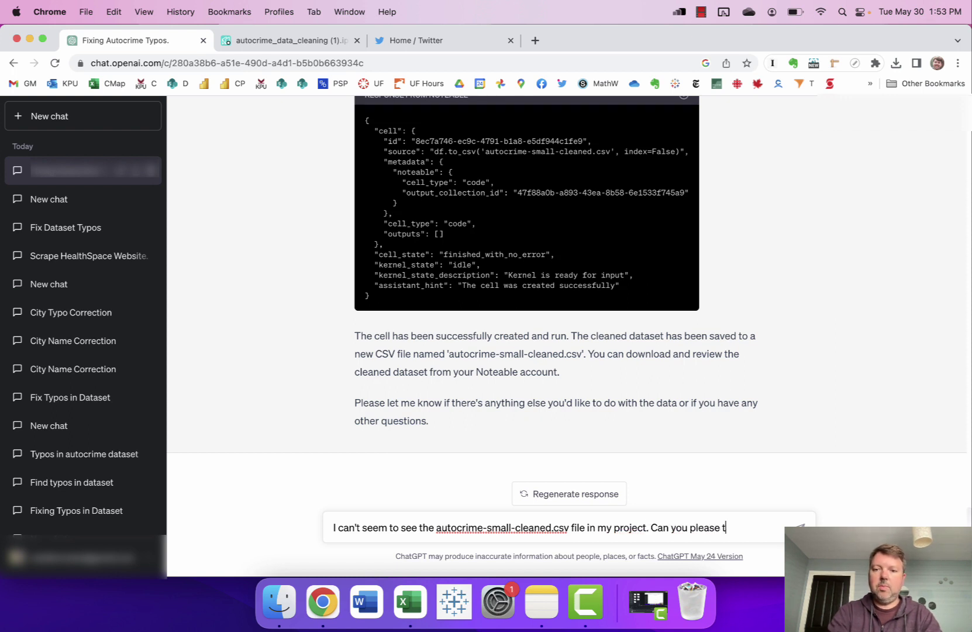
text(ry again)
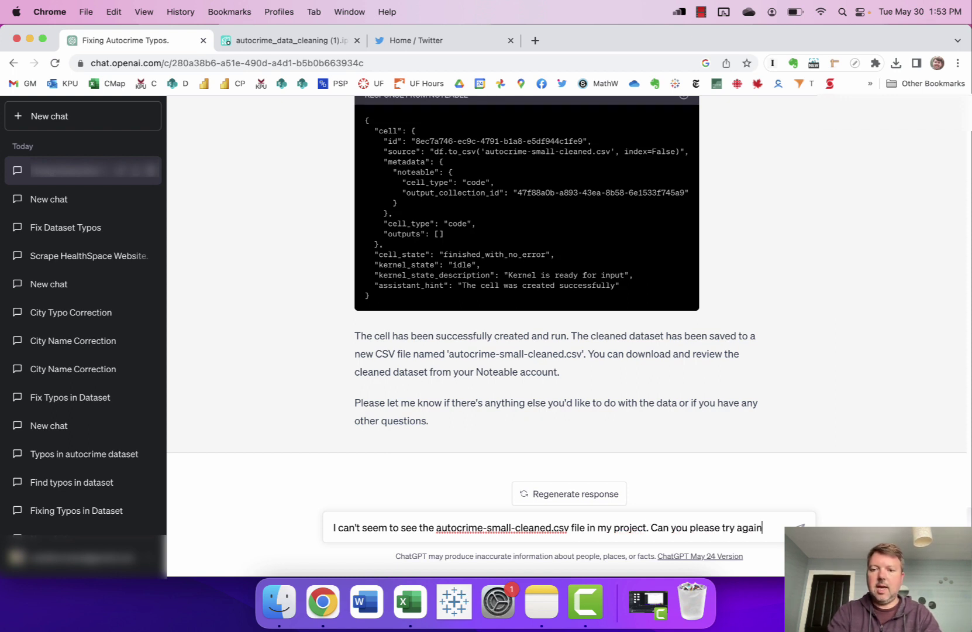
text(, making sure to save it )
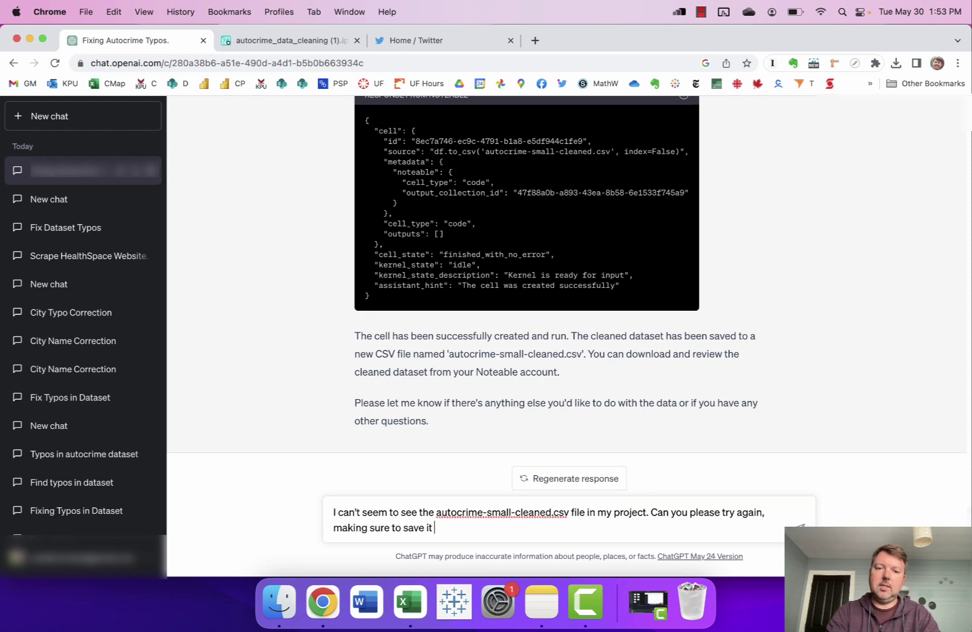
text(to this project:)
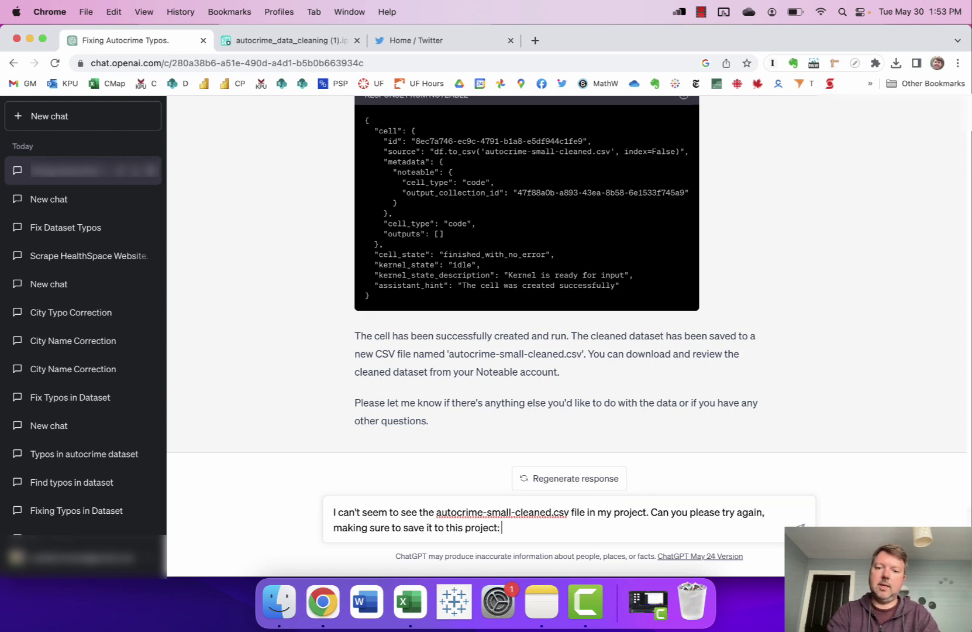
- Open the Testing project from the Noteable home page and copy its link
click(264, 41)
click(266, 58)
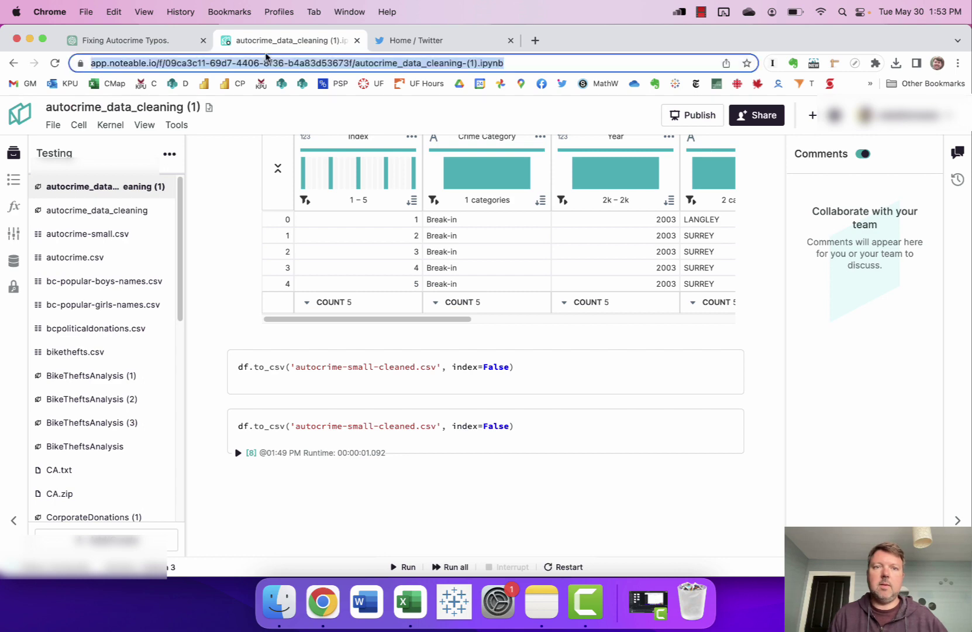
text(app)
key(Return)
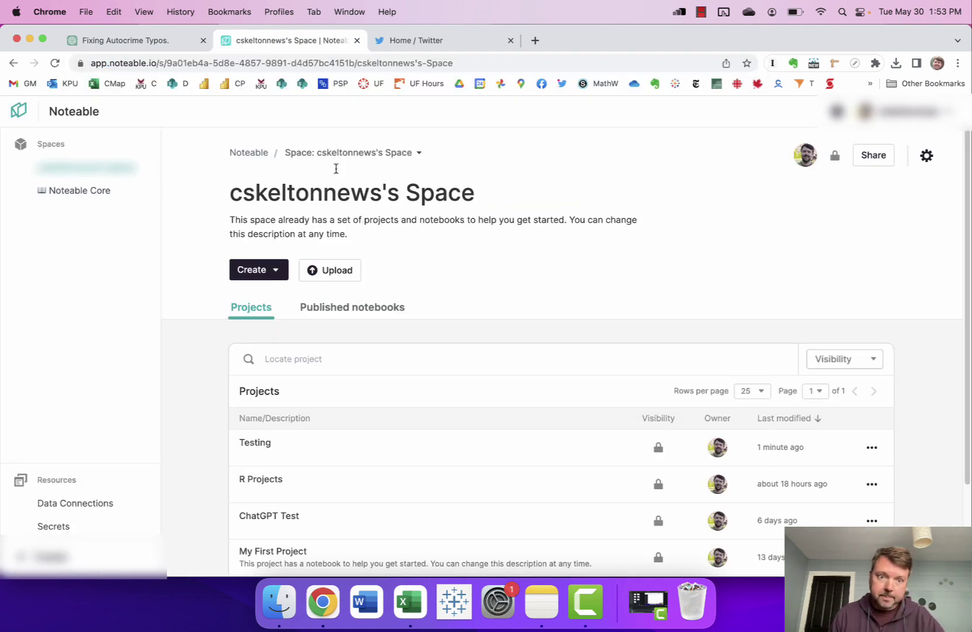
click(266, 440)
click(346, 63)
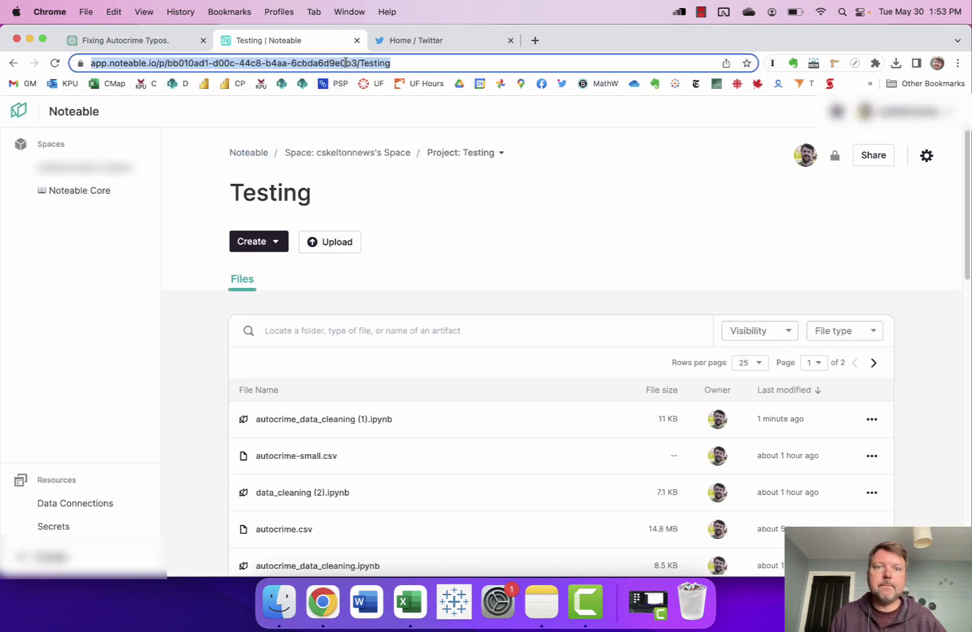
key(cmd+c)
- Send the Testing project link to ChatGPT and confirm autocrime-small-cleaned.csv appears there
click(146, 40)
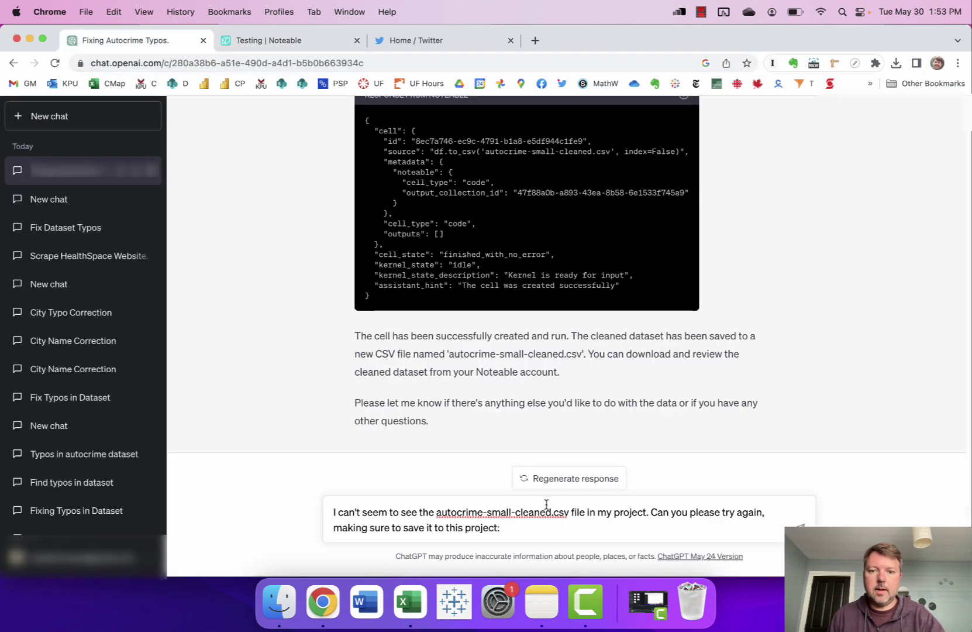
key(cmd+v)
key(Return)
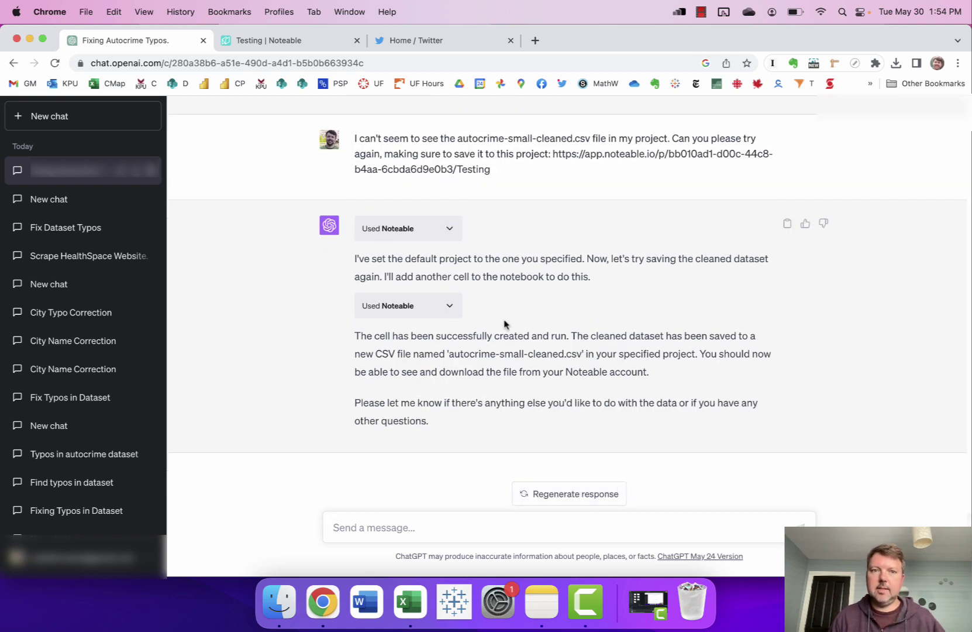
click(305, 43)
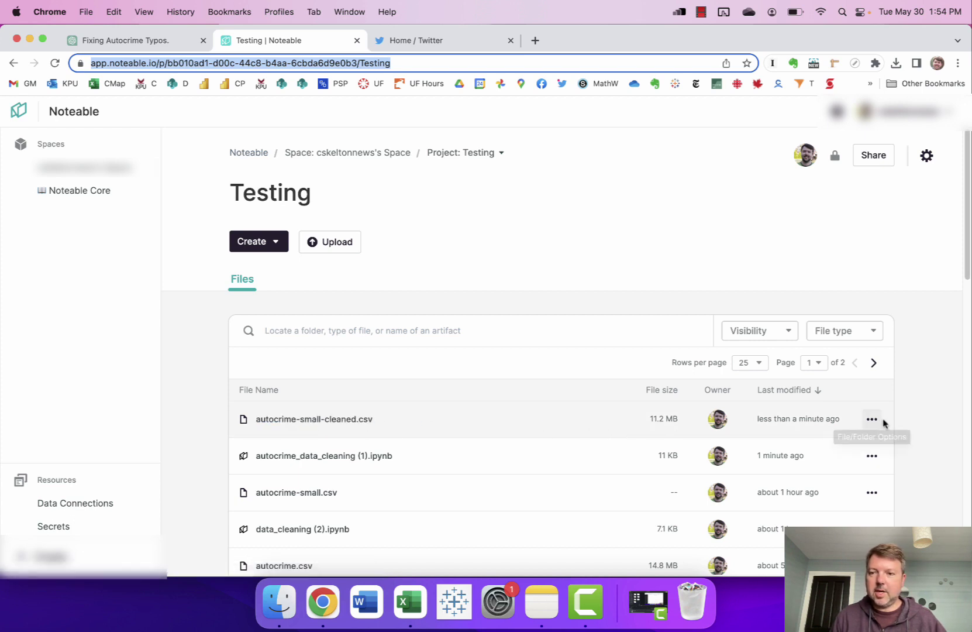
- Download autocrime-small-cleaned.csv from Noteable as CSV to the Desktop and open it in Excel
click(327, 419)
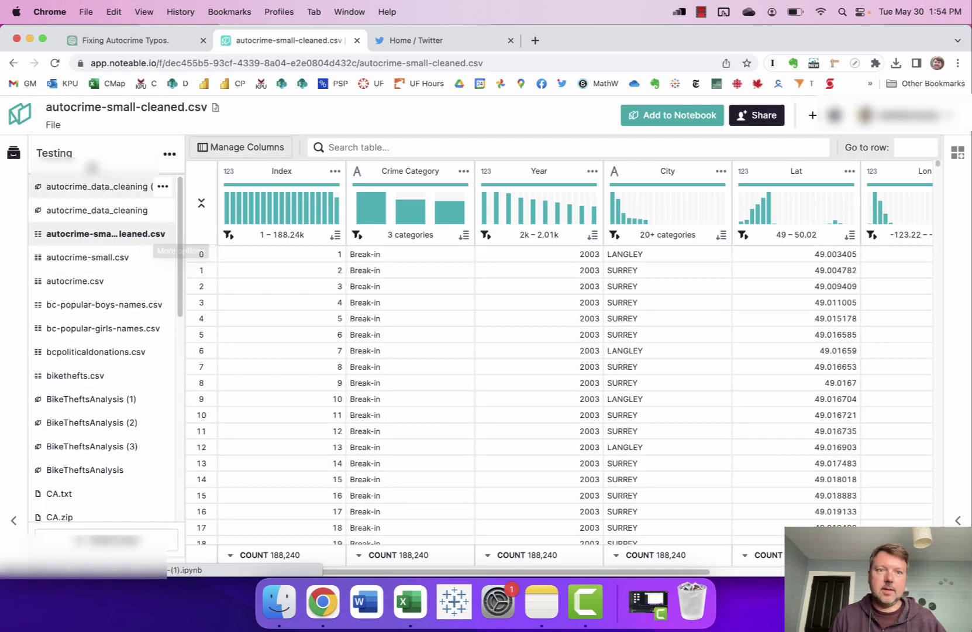
click(52, 125)
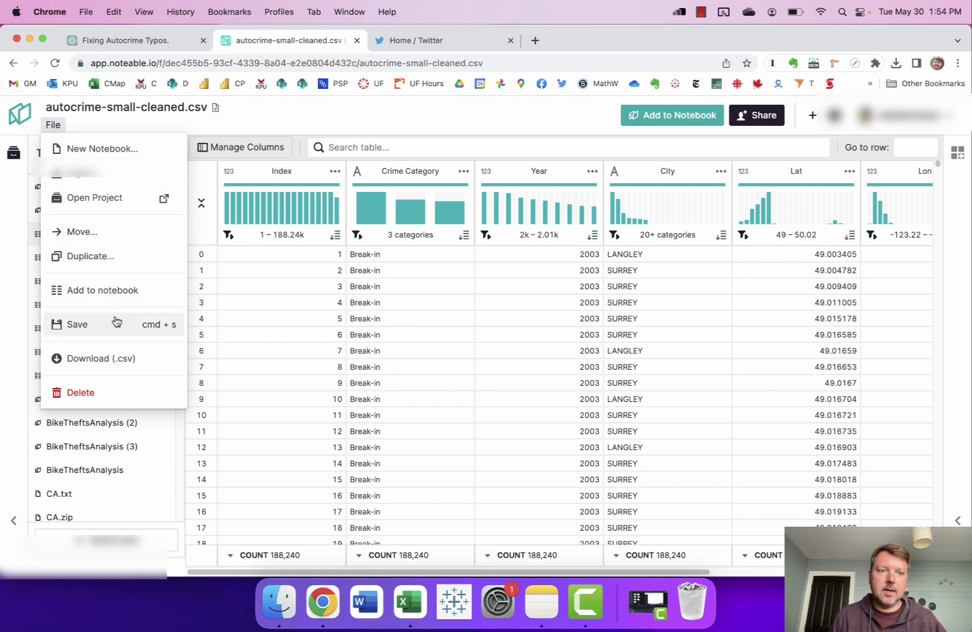
click(141, 366)
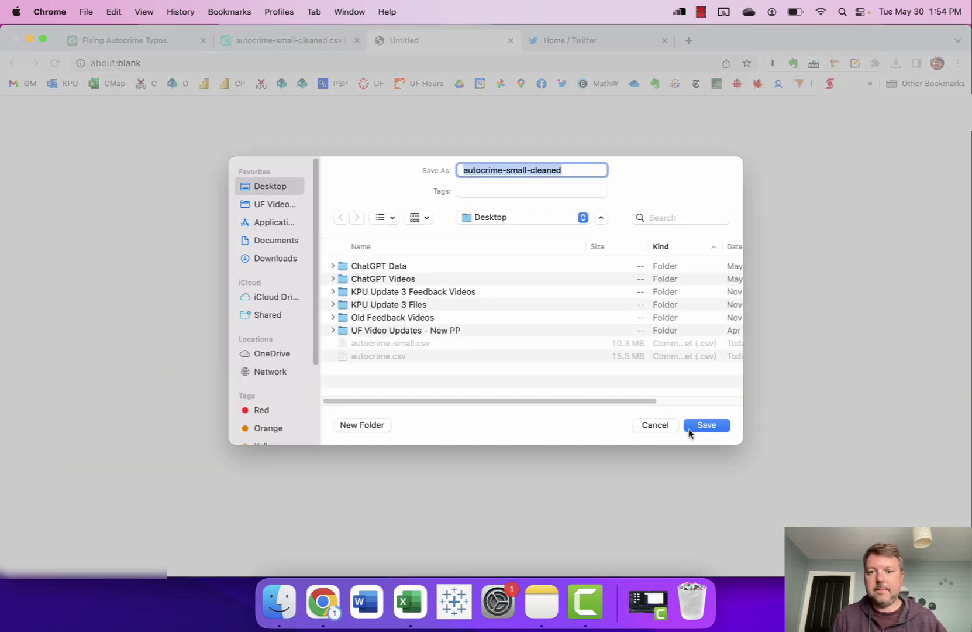
click(692, 425)
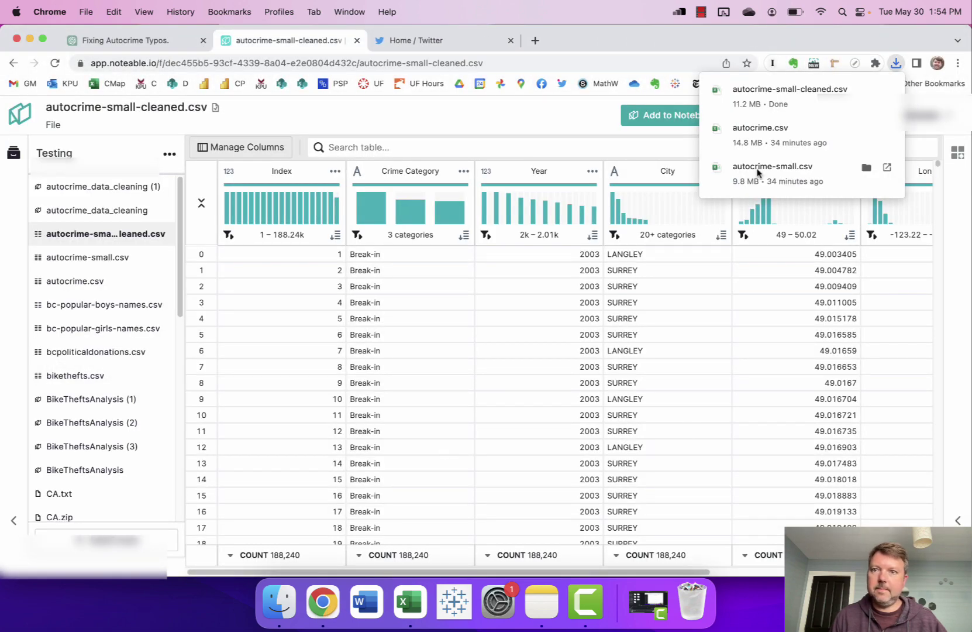
click(788, 99)
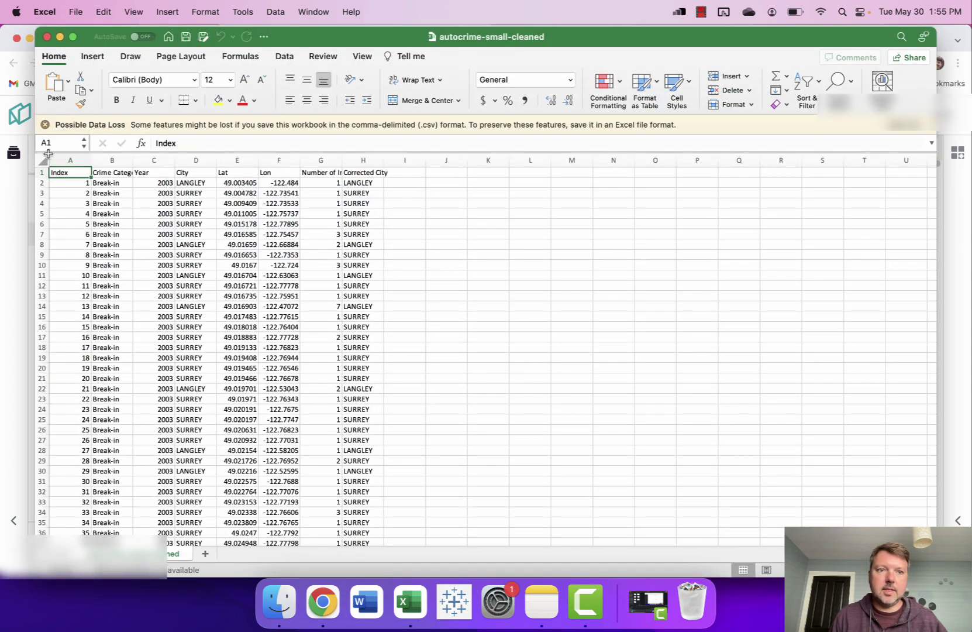
- Turn on Data Filter for the whole sheet and inspect the distinct City values
click(42, 159)
click(284, 56)
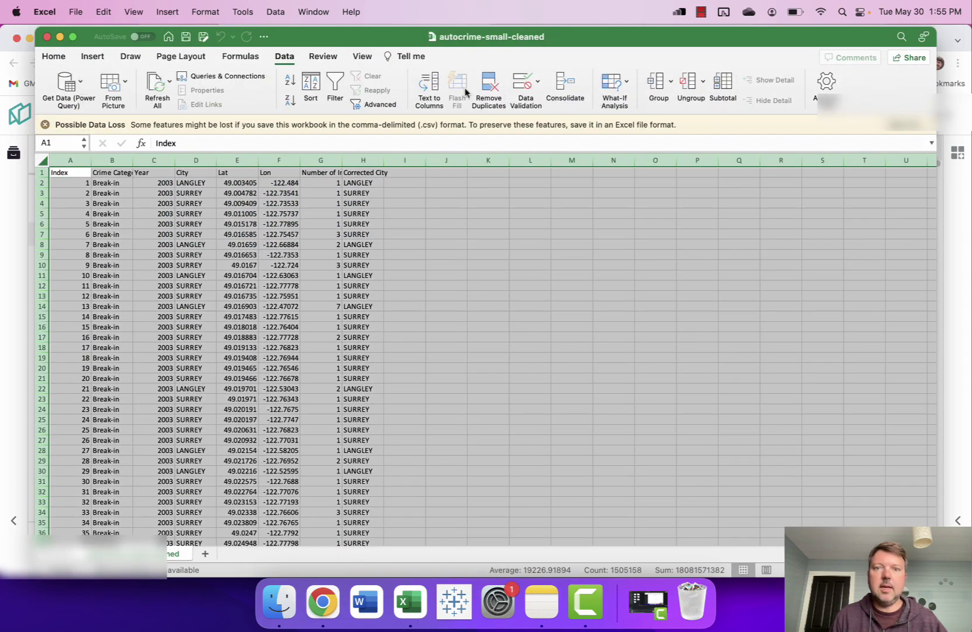
click(334, 87)
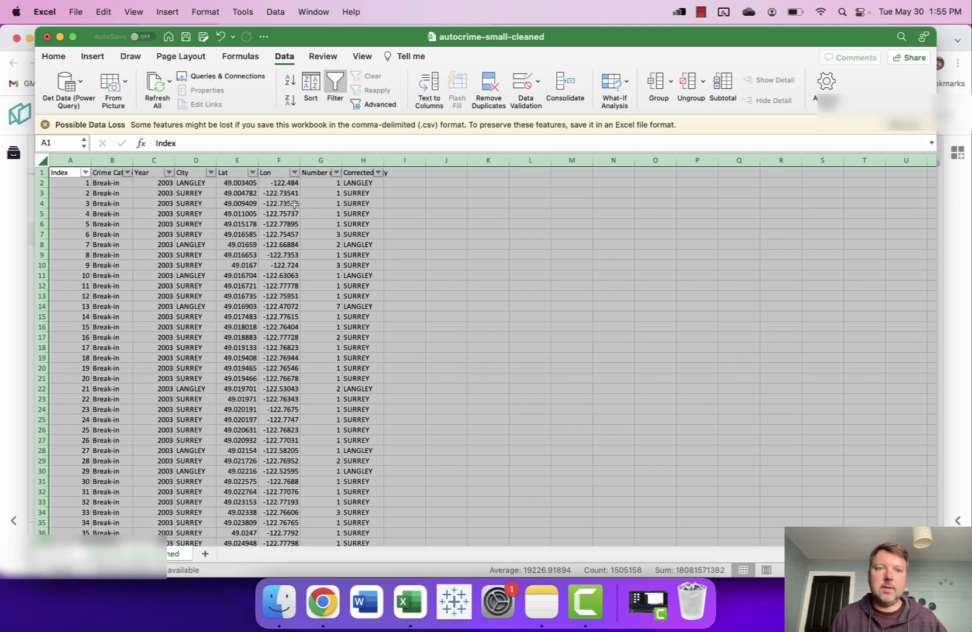
click(210, 172)
drag(392, 443, 556, 533)
drag(542, 329, 542, 489)
click(220, 182)
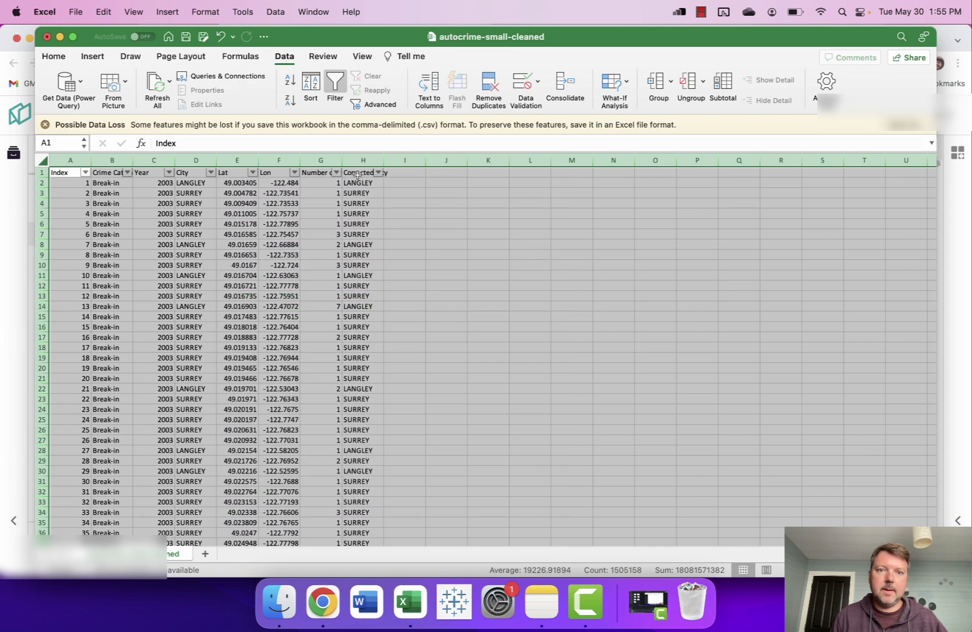
- Inspect the seven distinct Corrected City values, then turn the filter off
click(378, 173)
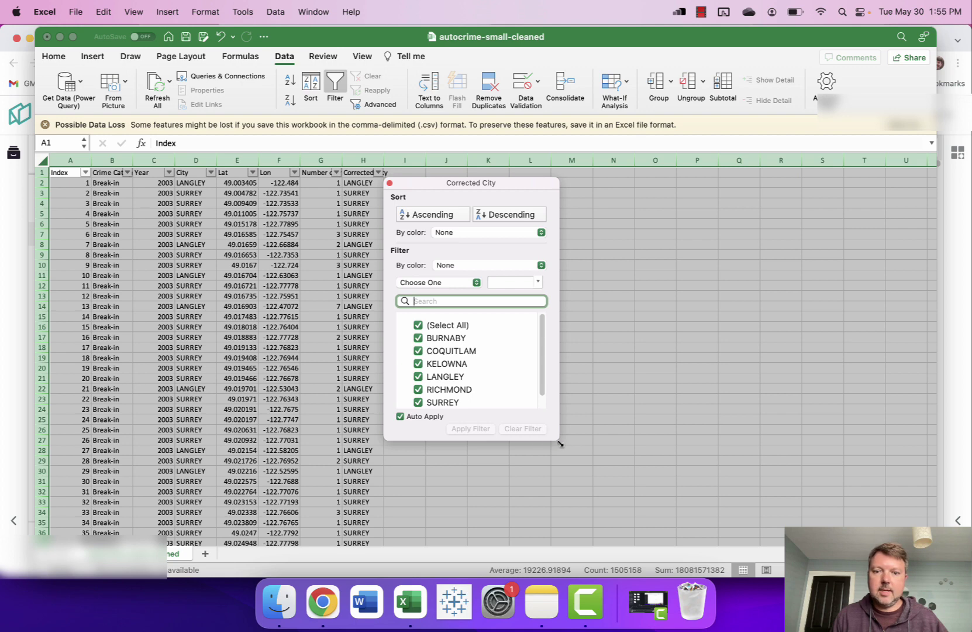
drag(559, 445, 597, 496)
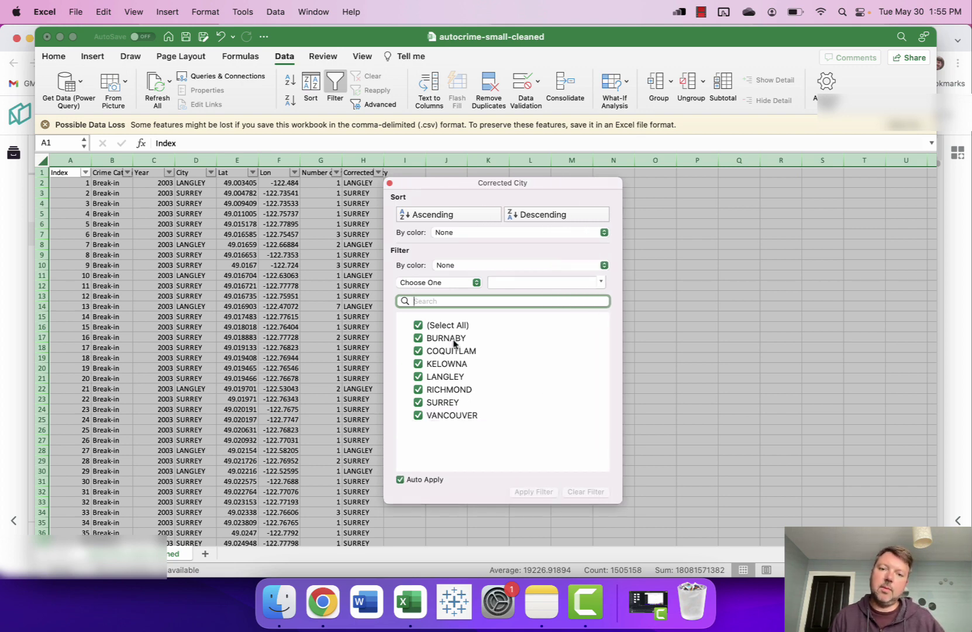
click(391, 184)
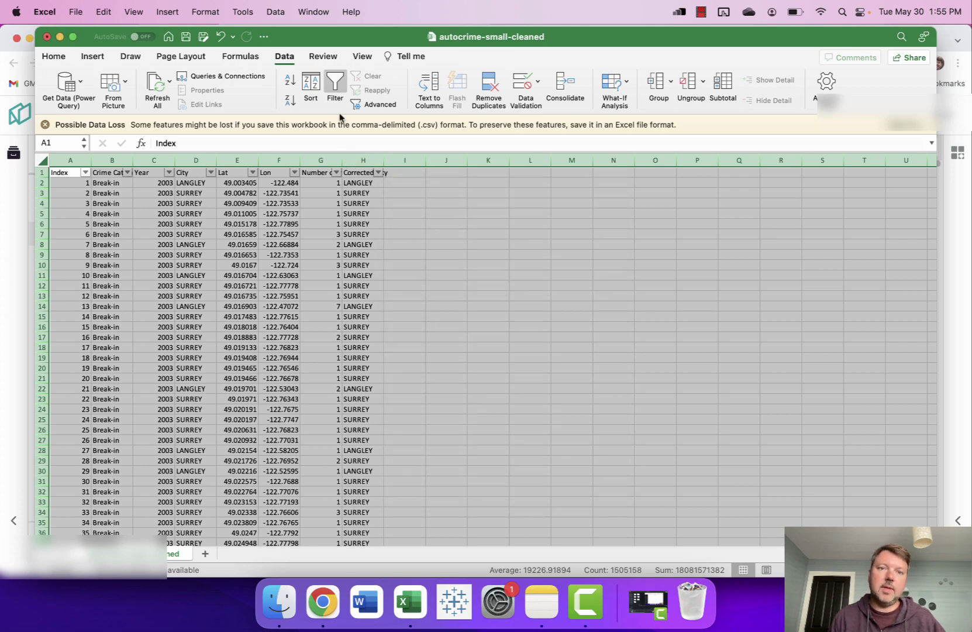
click(329, 88)
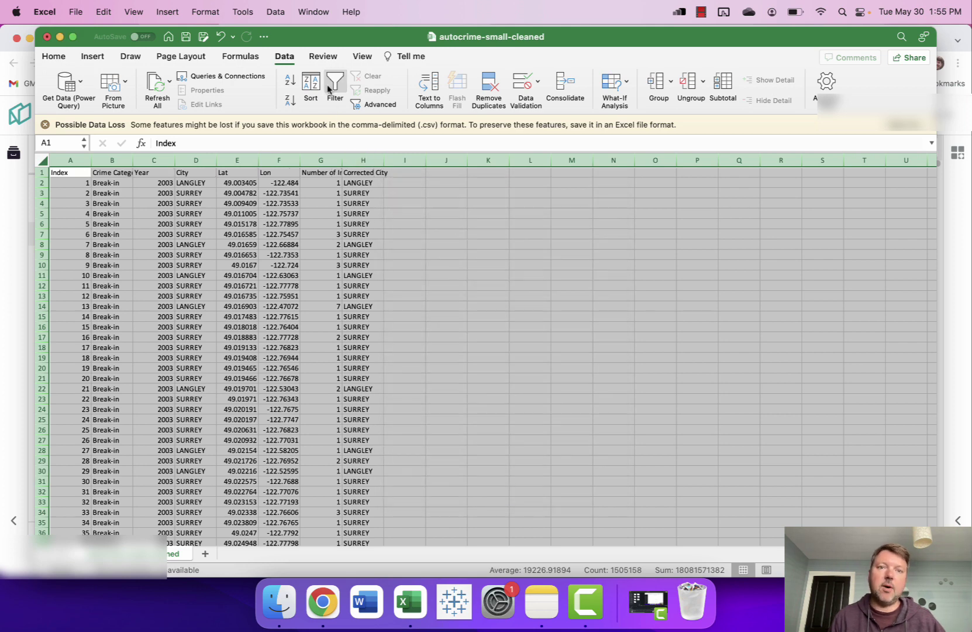
click(142, 240)
- Close the cleaned workbook and the earlier workbook without saving changes
click(47, 36)
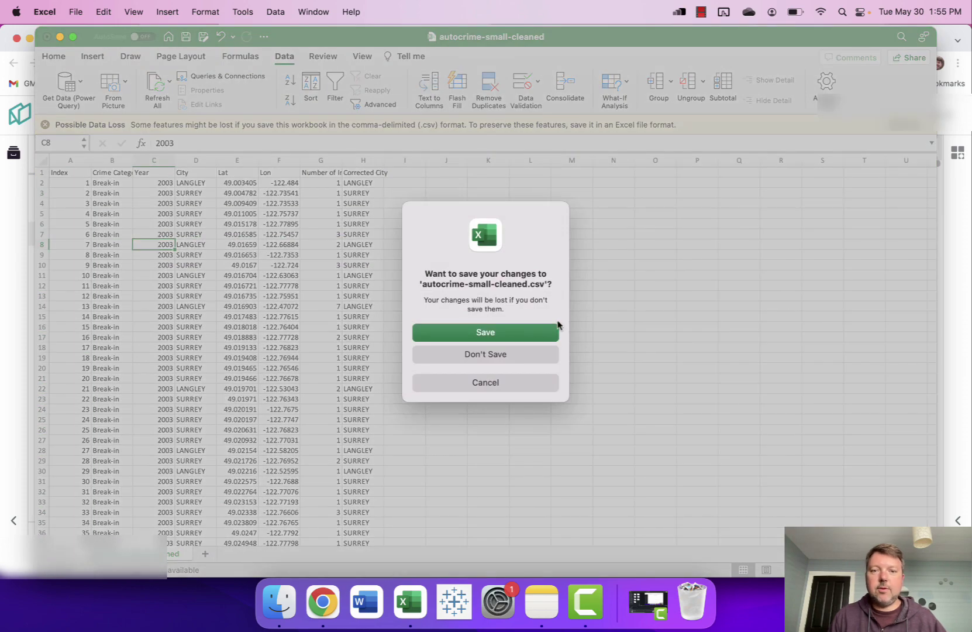
click(544, 355)
click(279, 602)
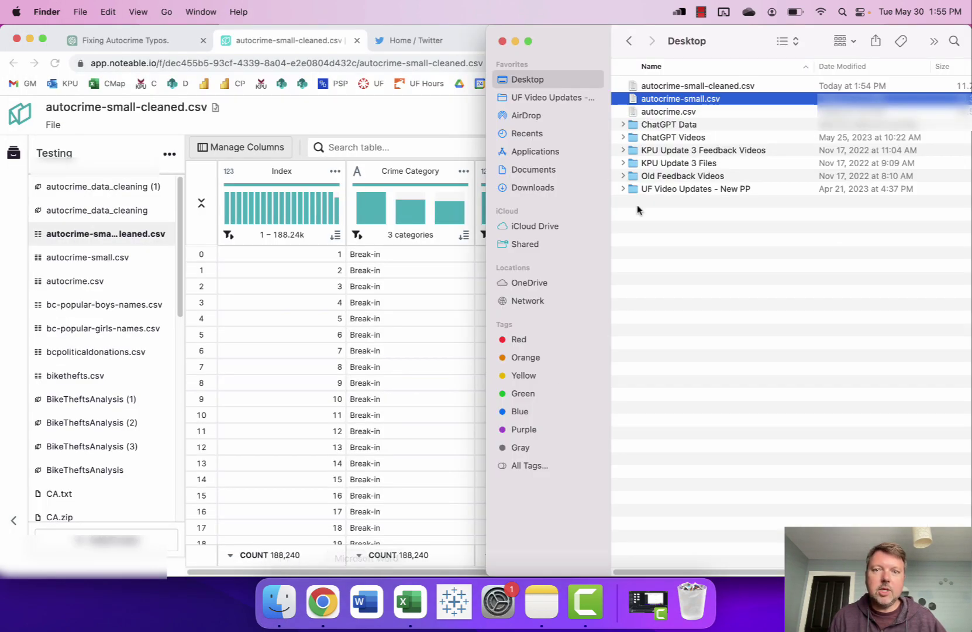
- Open autocrime.csv, widen the City column and inspect entries starting with SOOKE
double_click(668, 111)
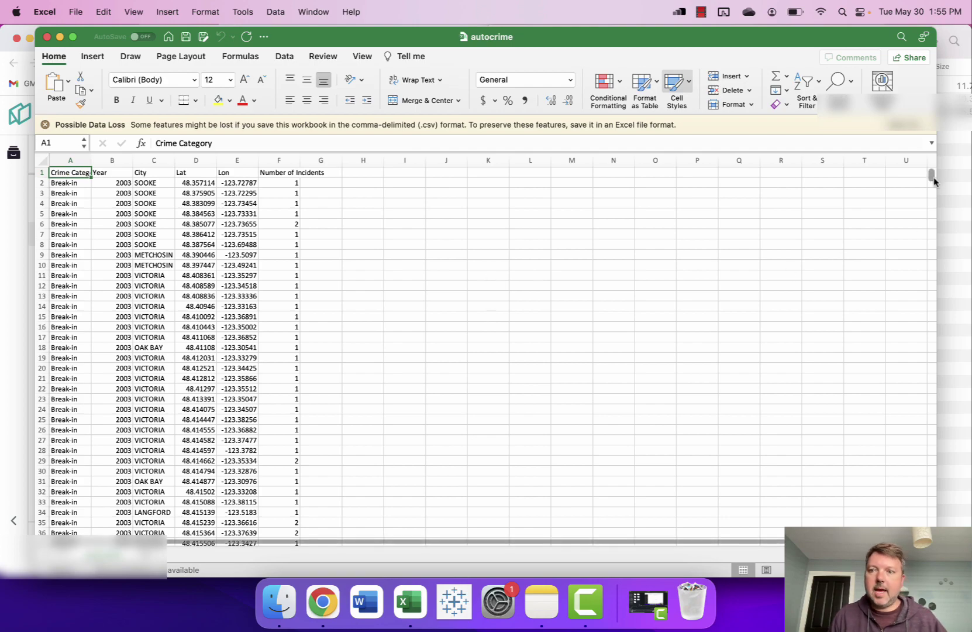
mouse_move(932, 178)
mouse_down()
mouse_move(929, 208)
mouse_move(932, 174)
mouse_up()
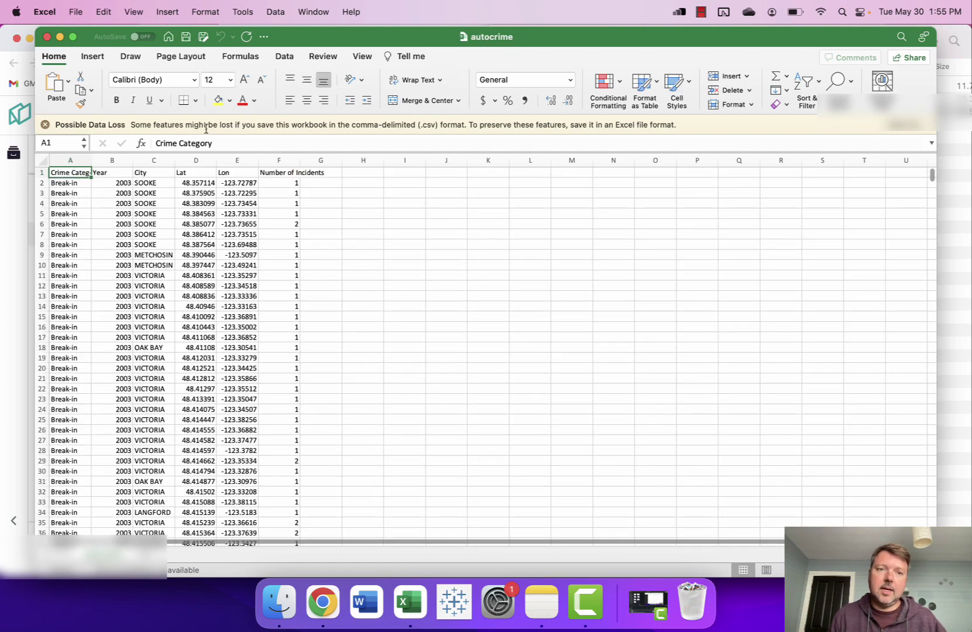
drag(175, 155, 199, 160)
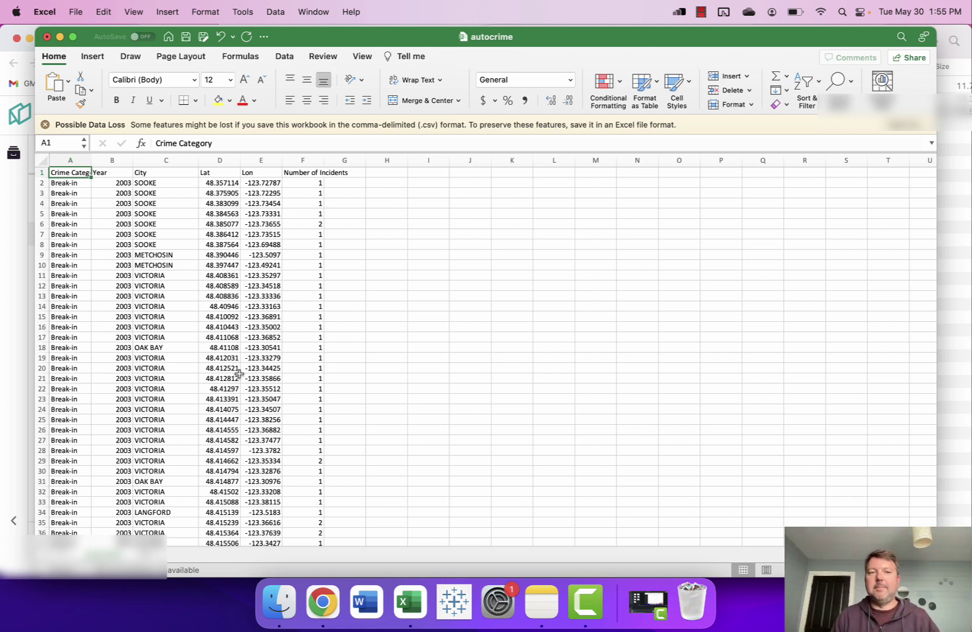
click(151, 182)
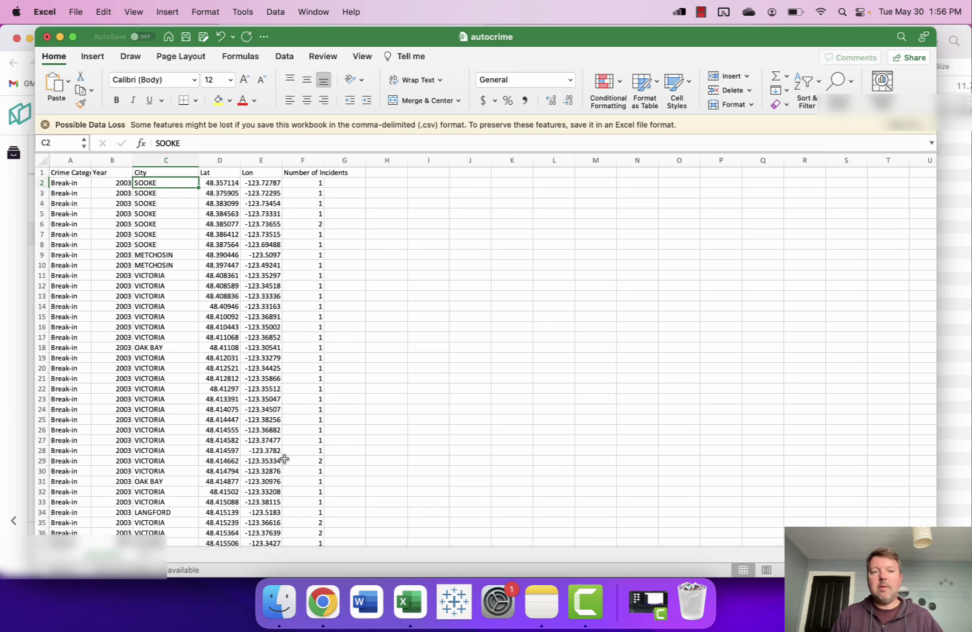
scroll(260, 399, down, 2)
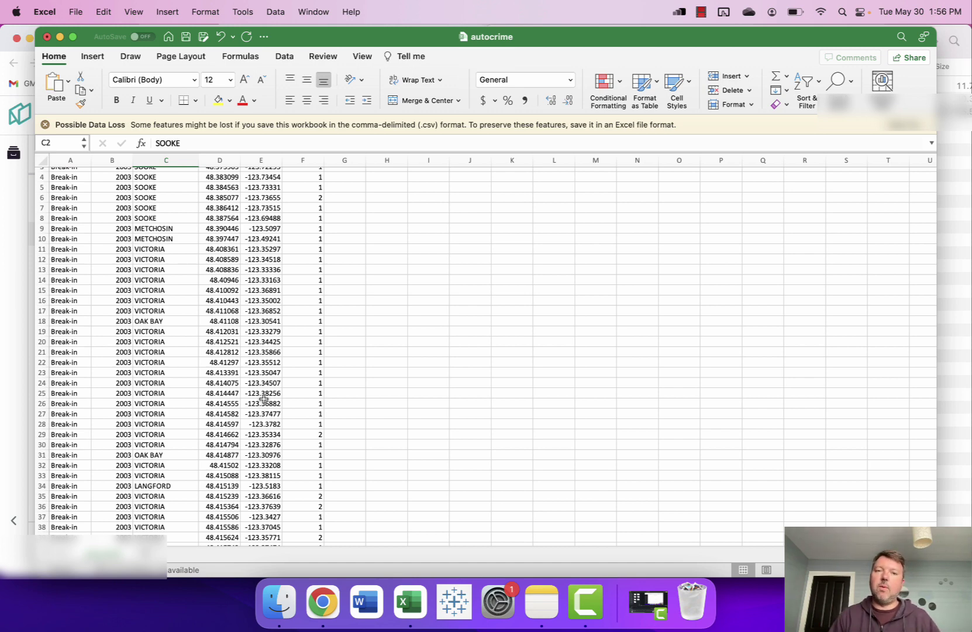
click(45, 38)
- Discard changes to autocrime.csv and return to the Fixing Autocrime Typos. ChatGPT conversation
click(517, 359)
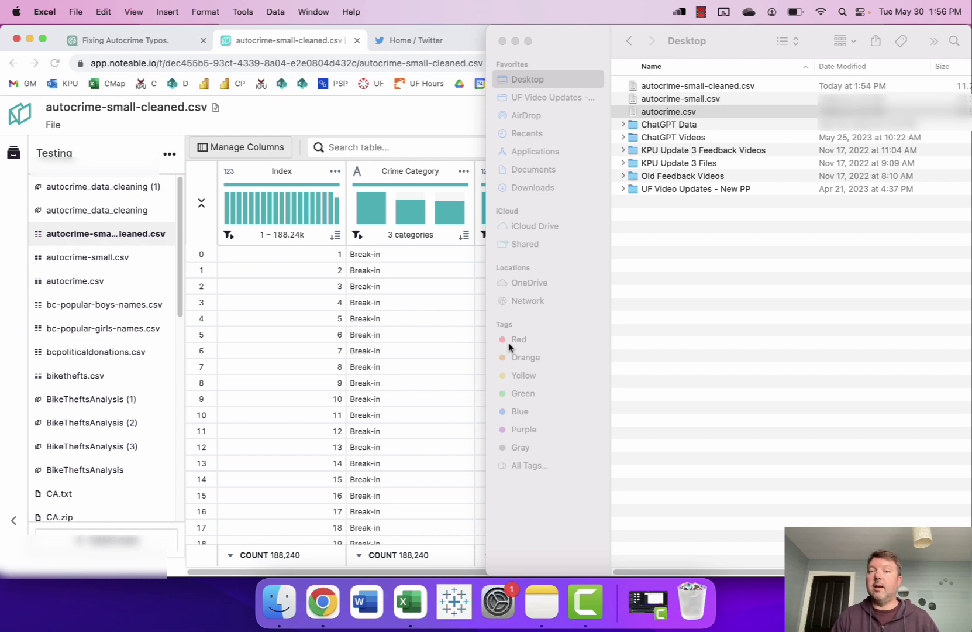
click(117, 40)
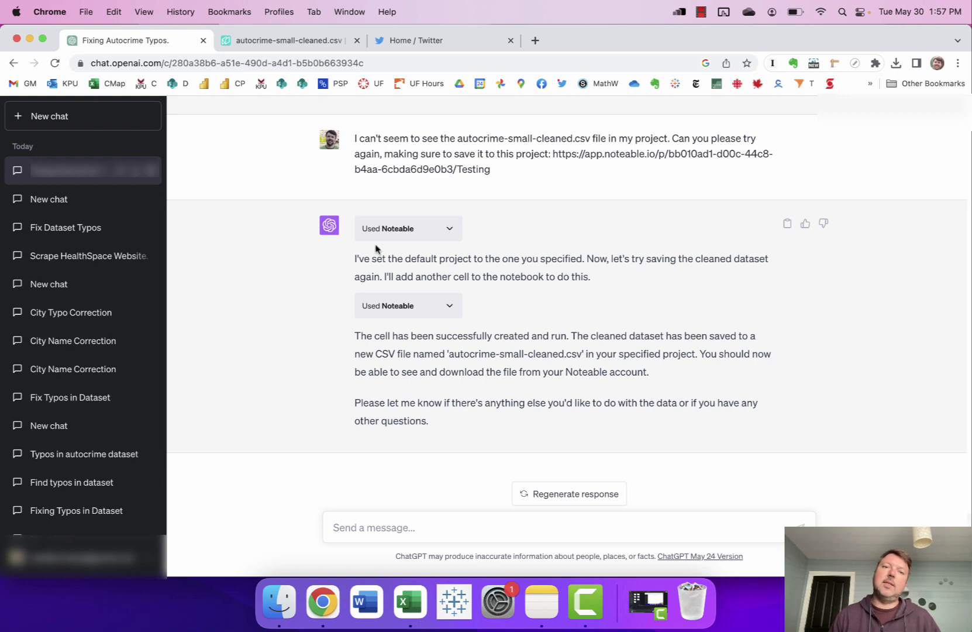
- Return from Noteable to the ChatGPT conversation about the fuzzy city-name correction
click(331, 52)
click(164, 42)
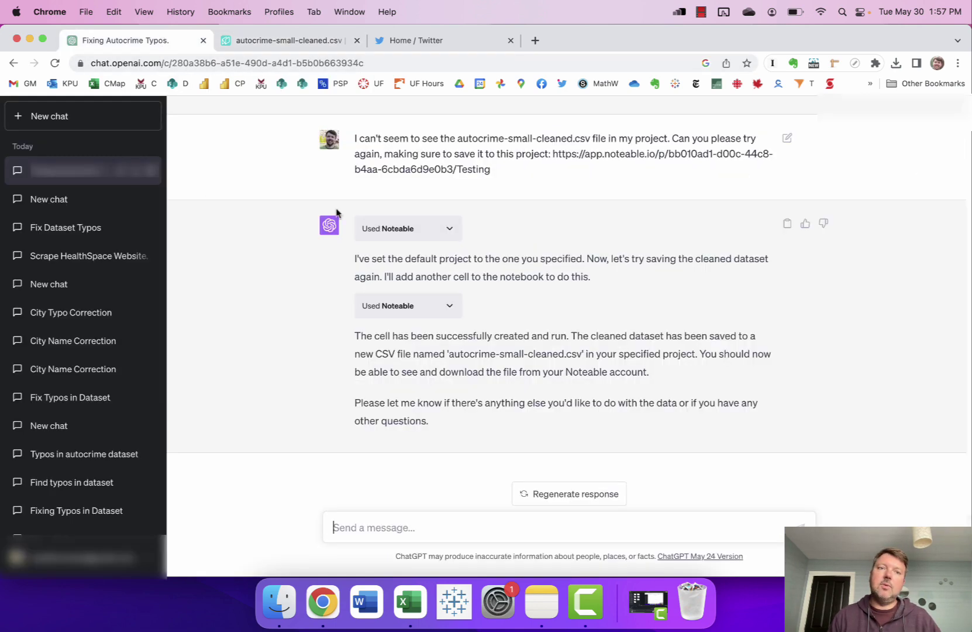
click(435, 305)
drag(969, 464, 770, 544)
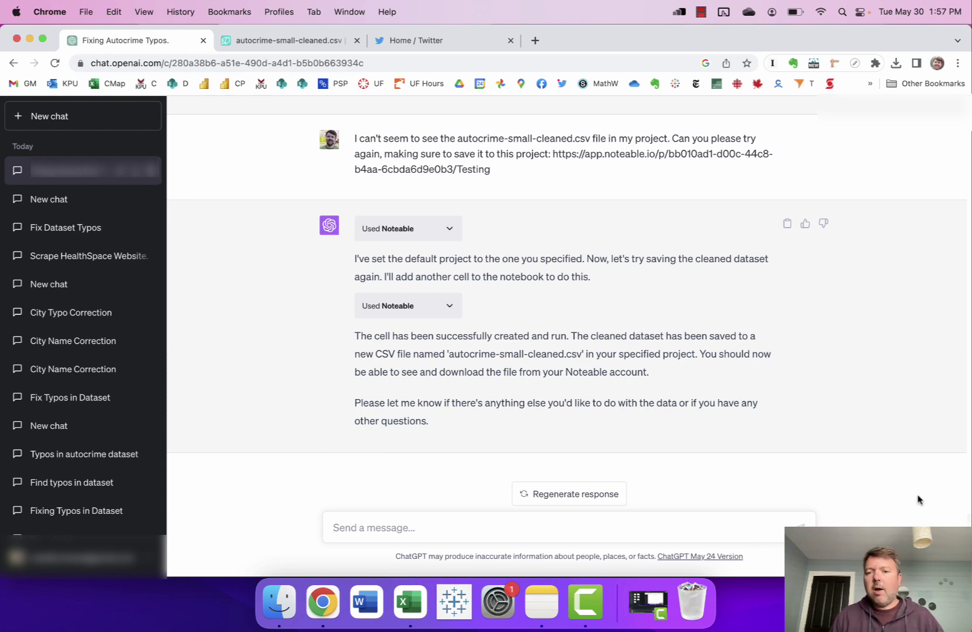
- Highlight the list of correct city names in the chat, then return to autocrime-small-cleaned.csv
scroll(661, 372, up, 6)
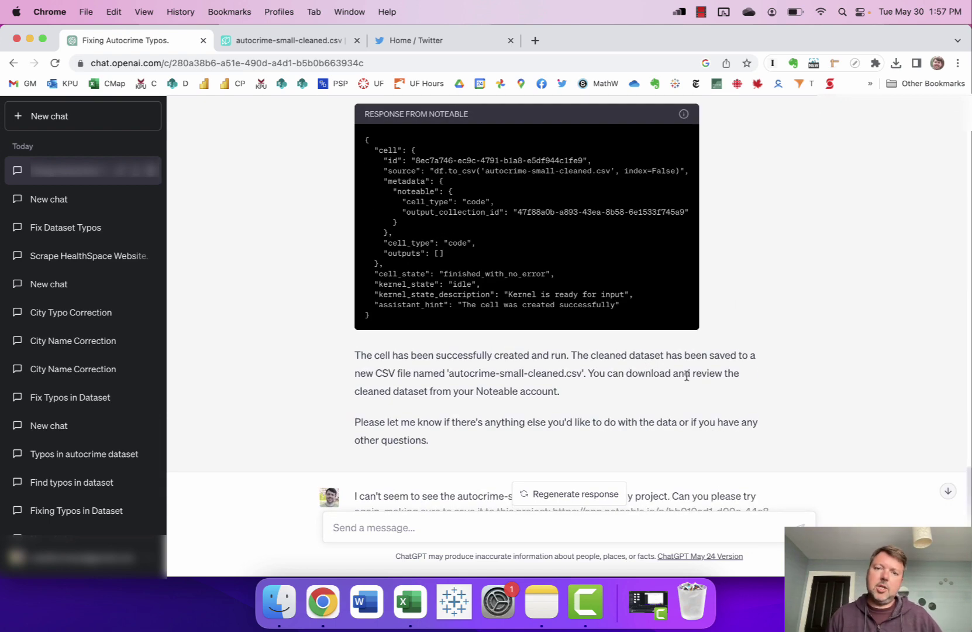
drag(969, 497, 970, 443)
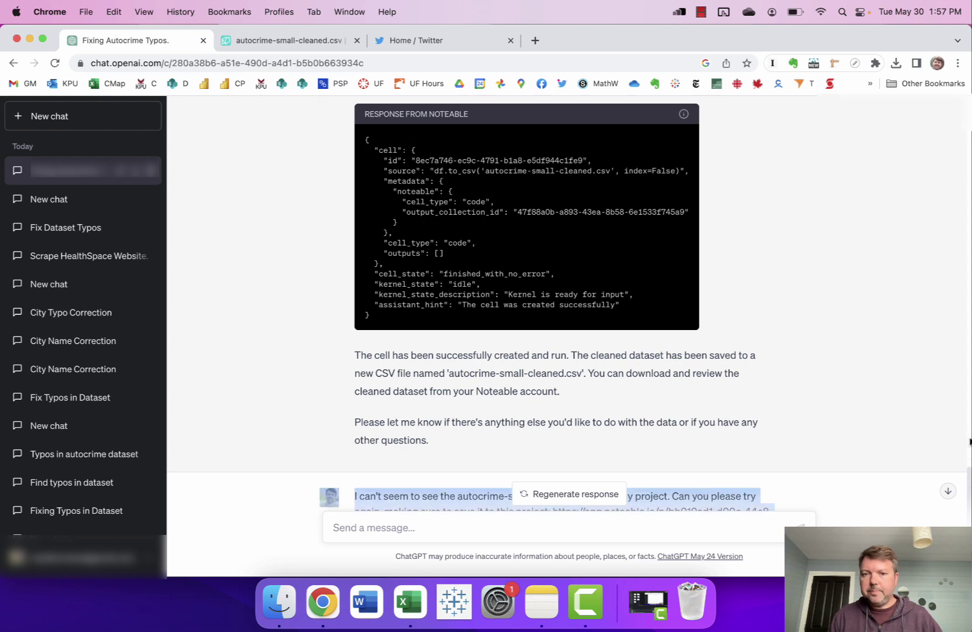
scroll(782, 416, up, 12)
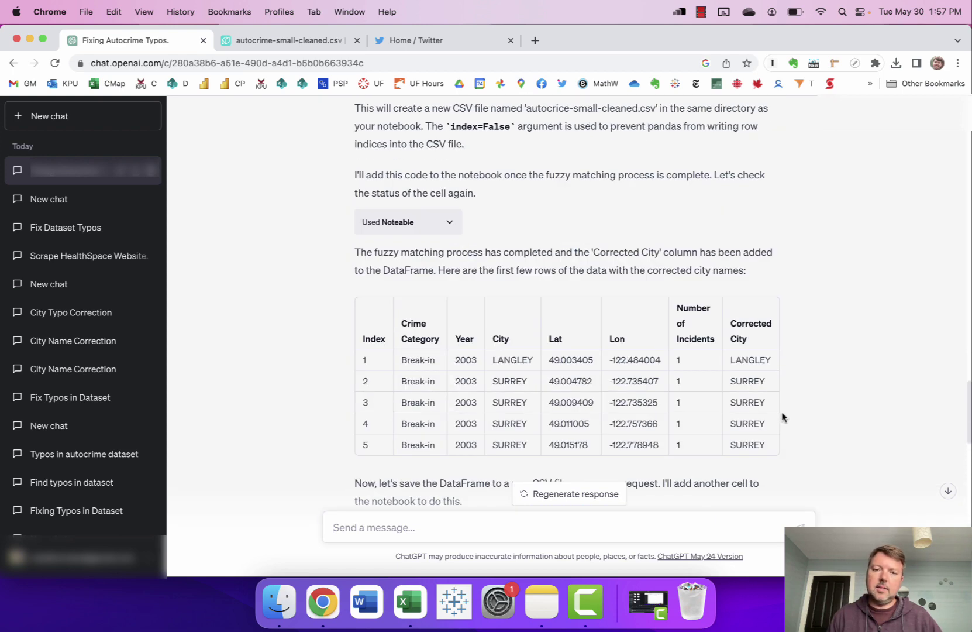
scroll(782, 417, up, 13)
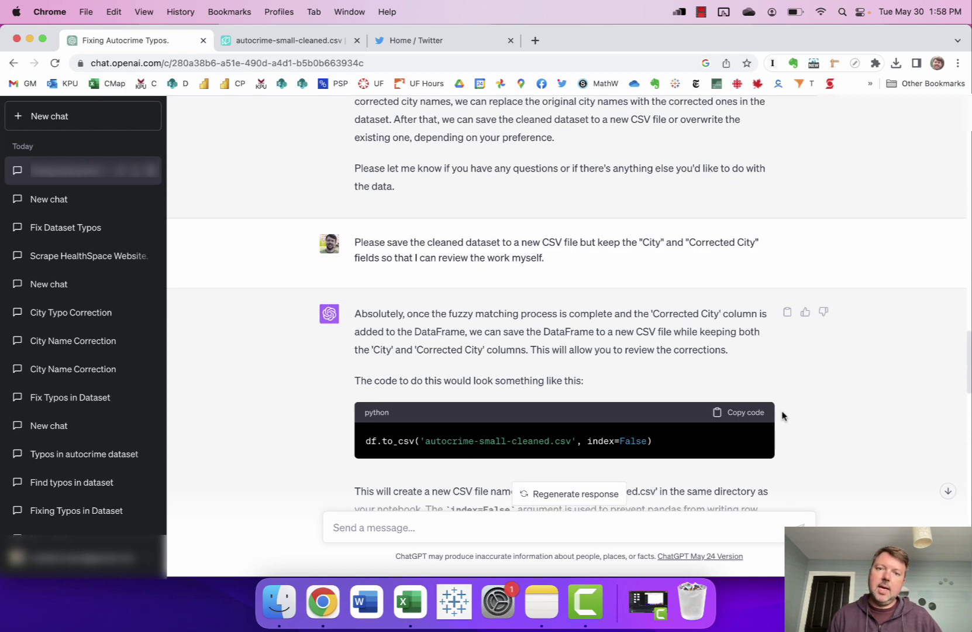
scroll(782, 417, up, 7)
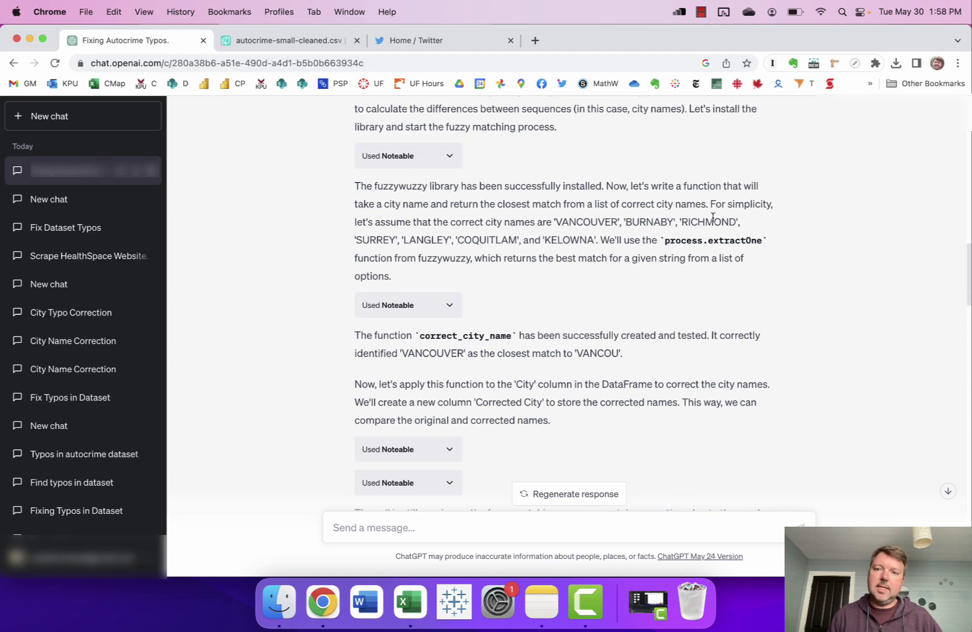
drag(553, 222, 597, 239)
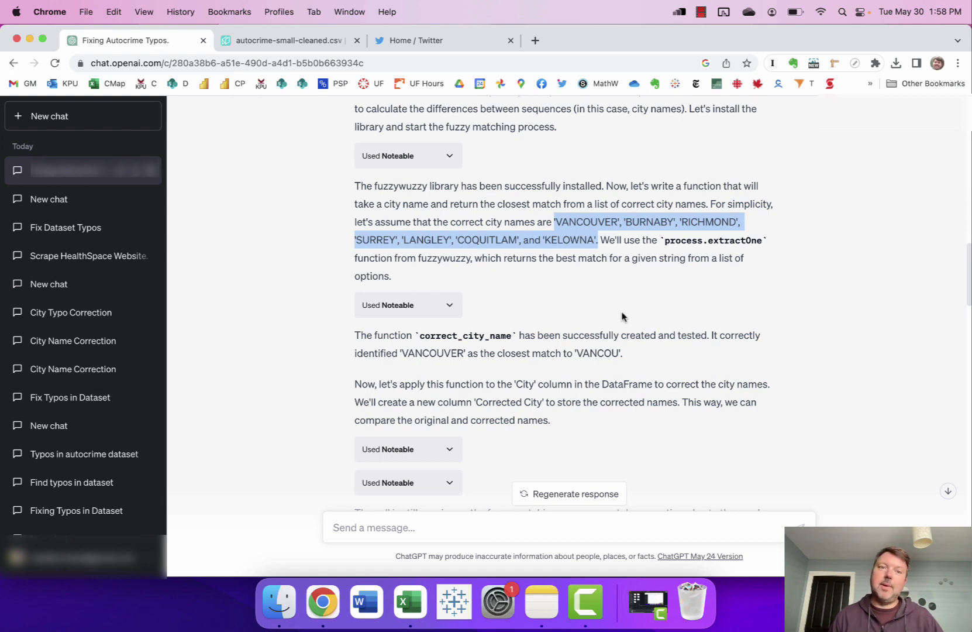
click(259, 42)
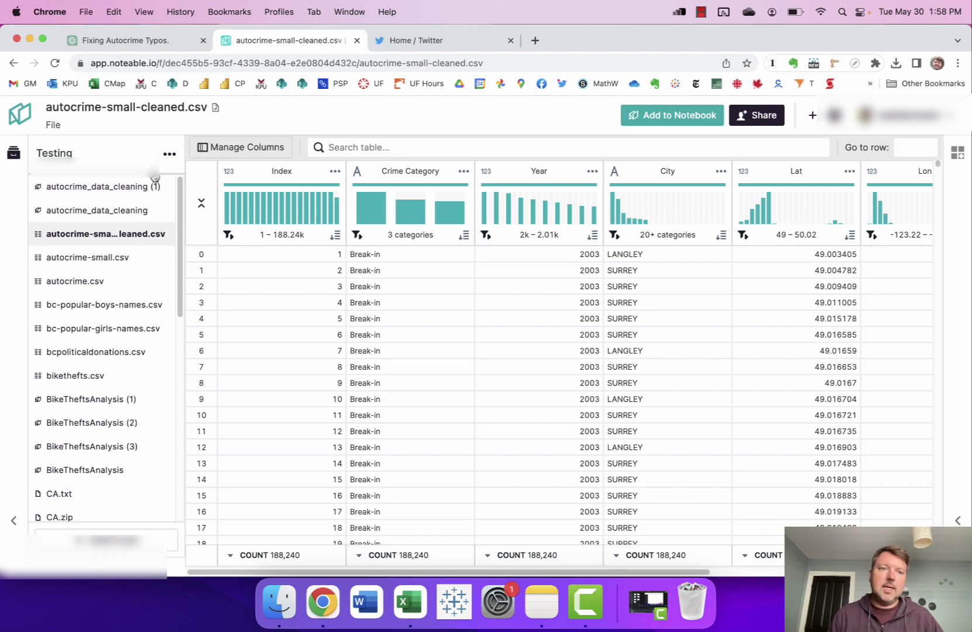
- Open autocrime_data_cleaning (1) and scroll to its fuzzywuzzy install and correct_city_name cells
click(132, 186)
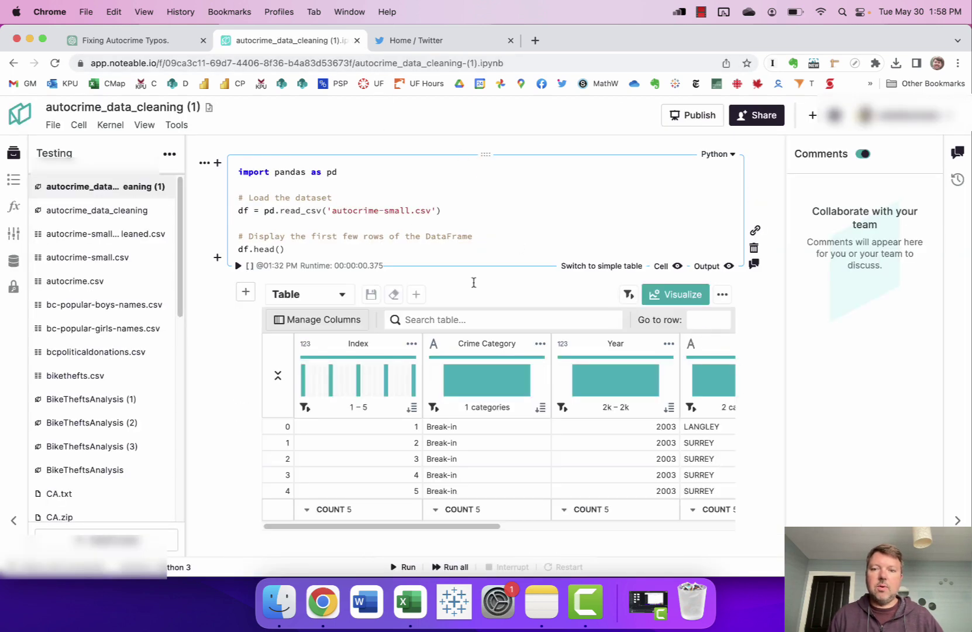
scroll(427, 282, down, 5)
scroll(418, 279, down, 1)
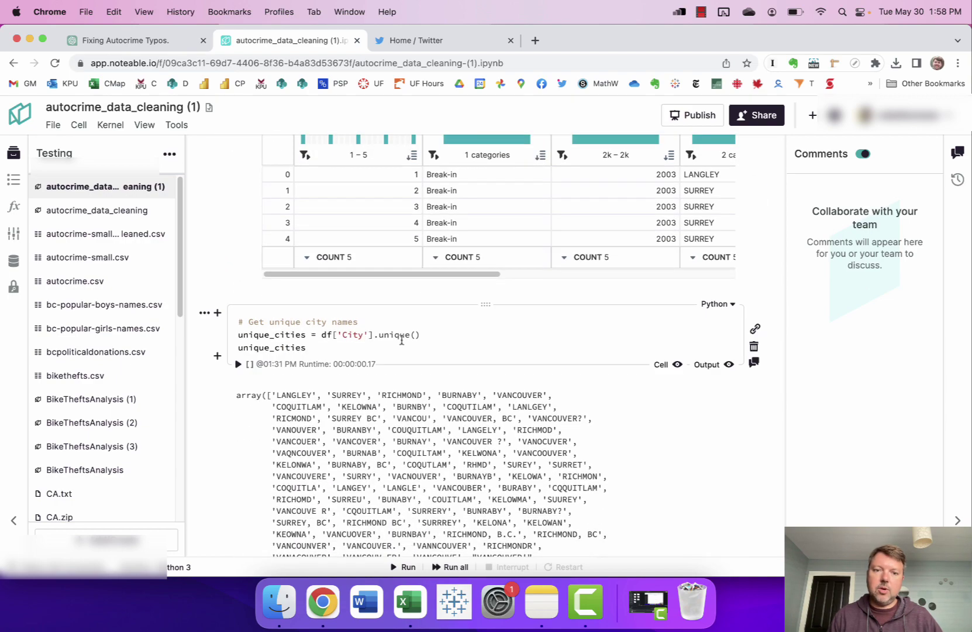
scroll(413, 330, down, 5)
scroll(413, 329, down, 1)
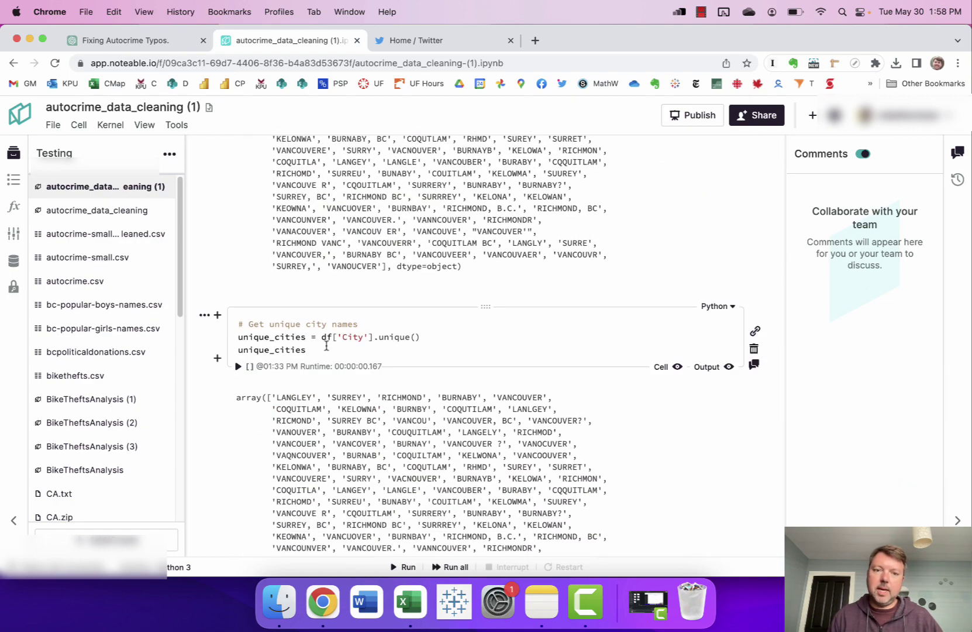
scroll(370, 365, down, 4)
scroll(371, 366, down, 3)
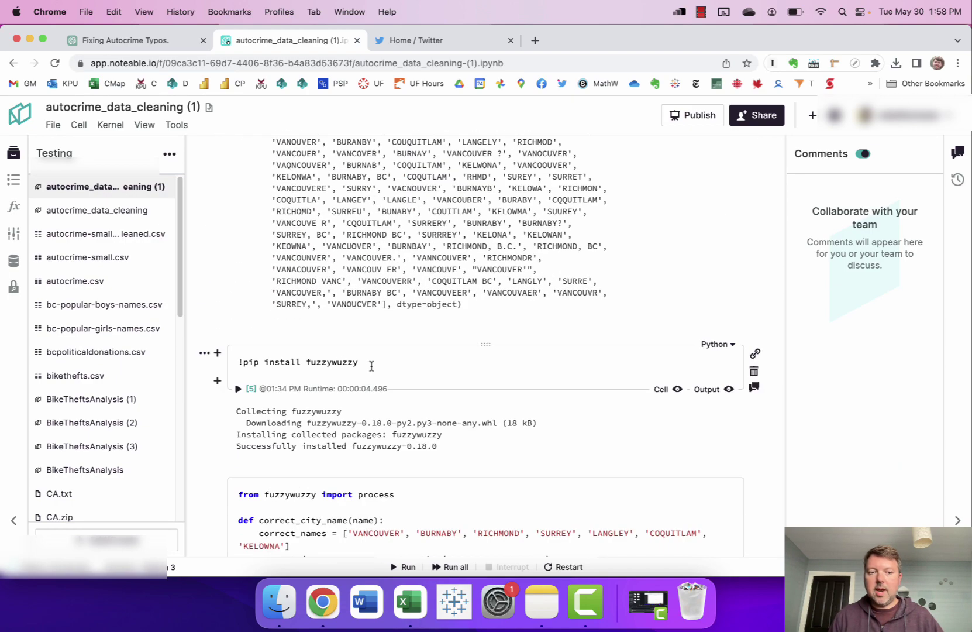
scroll(395, 366, down, 3)
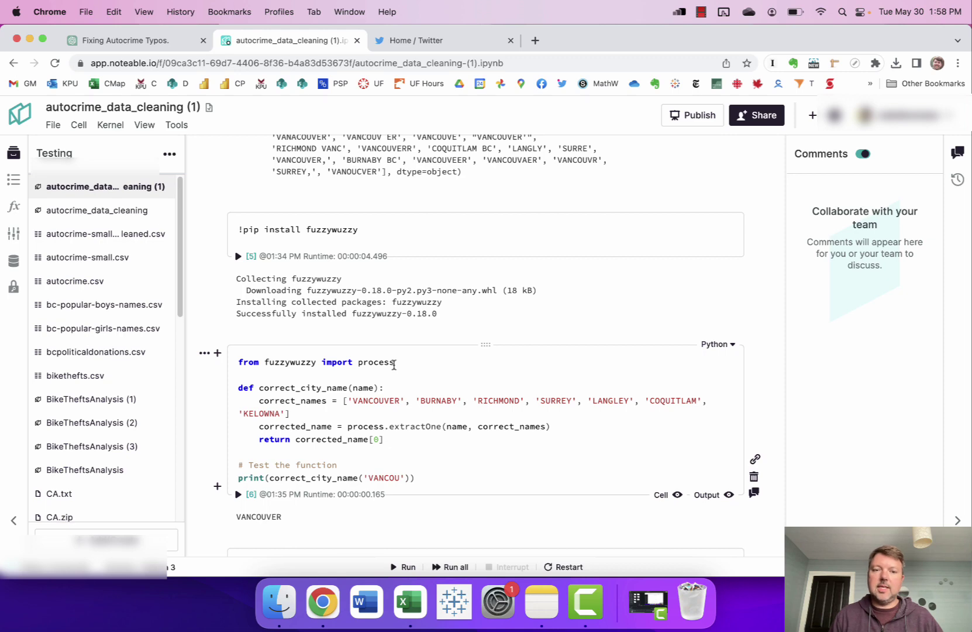
scroll(394, 364, up, 5)
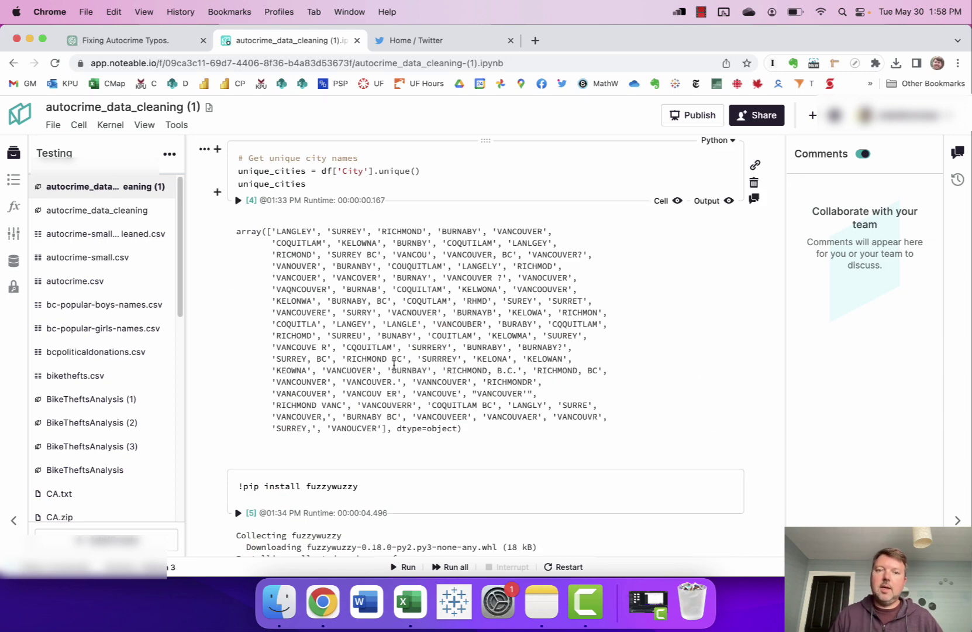
scroll(393, 364, down, 4)
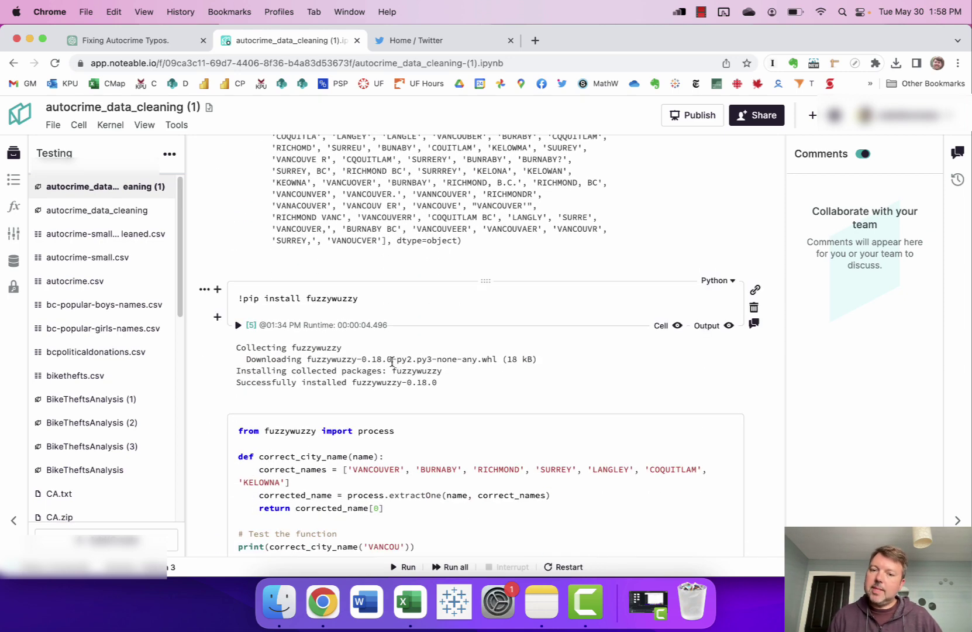
scroll(392, 361, down, 3)
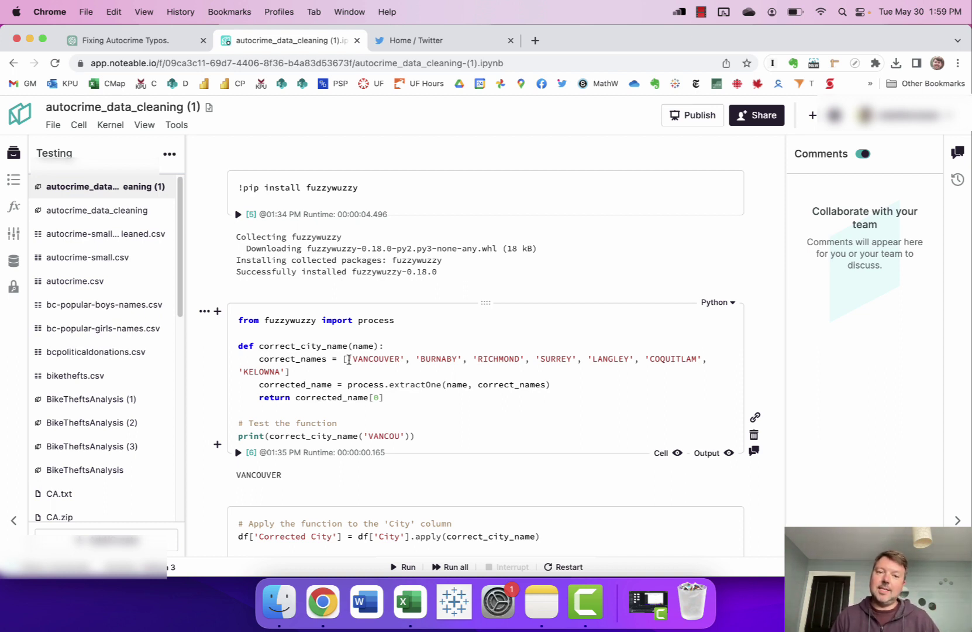
scroll(351, 359, down, 2)
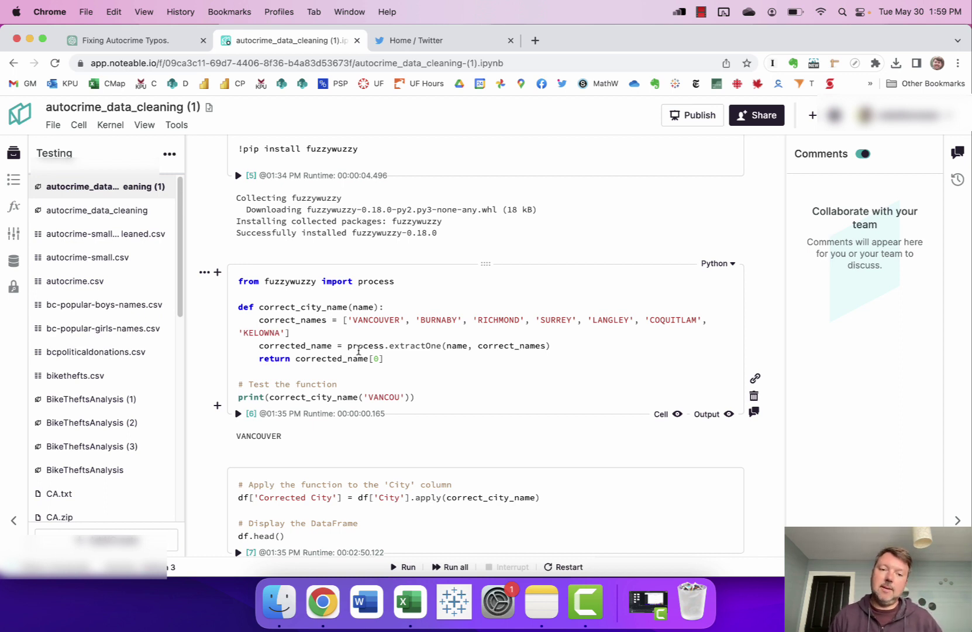
scroll(485, 360, down, 10)
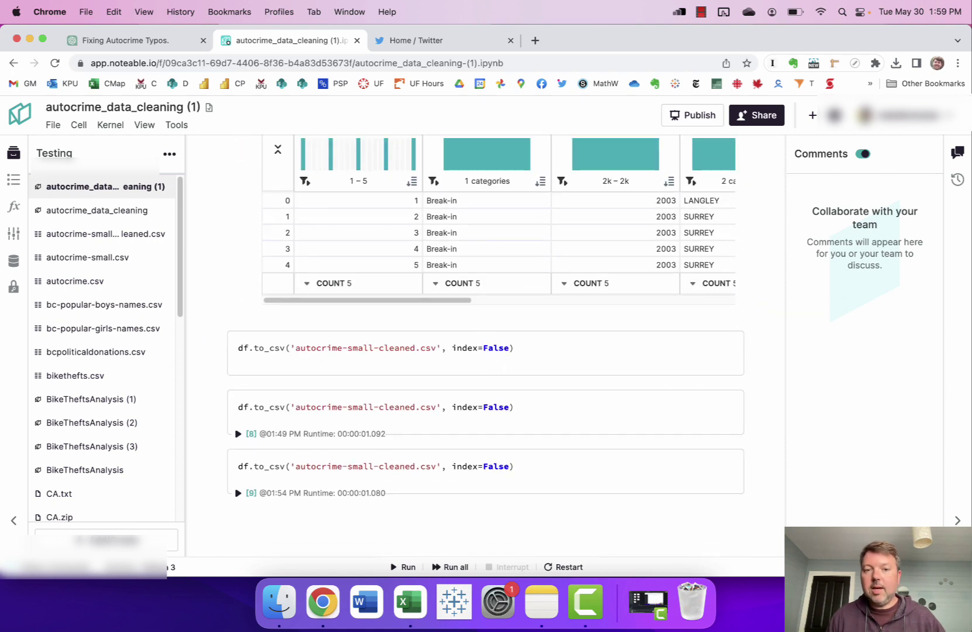
scroll(489, 361, down, 1)
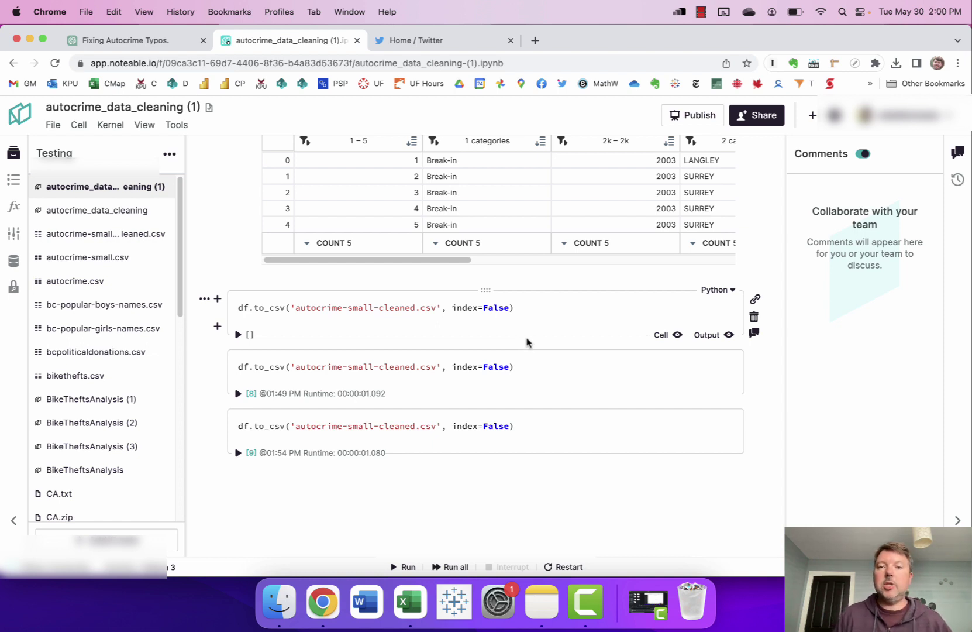
scroll(526, 343, up, 3)
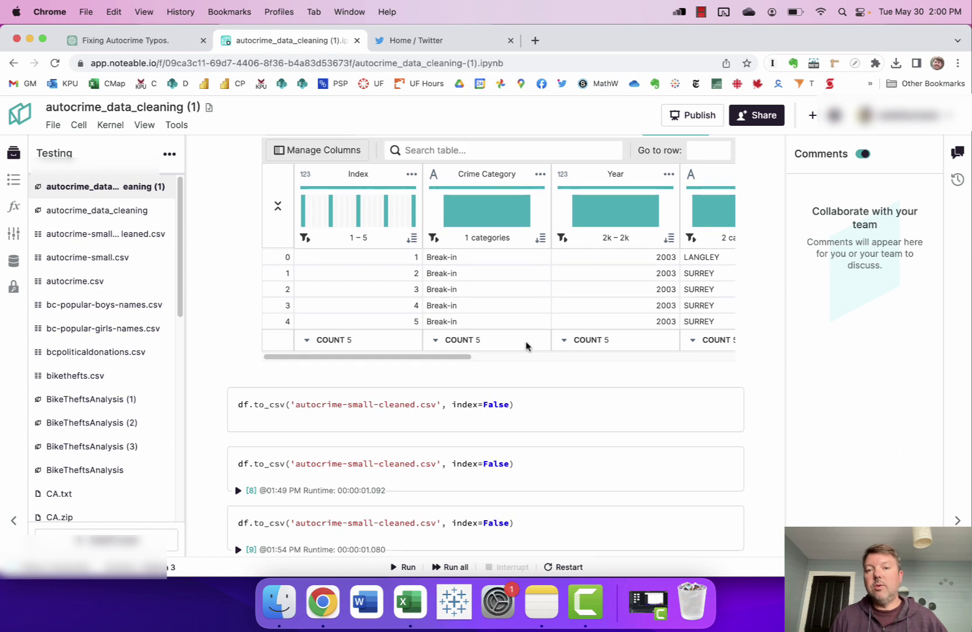